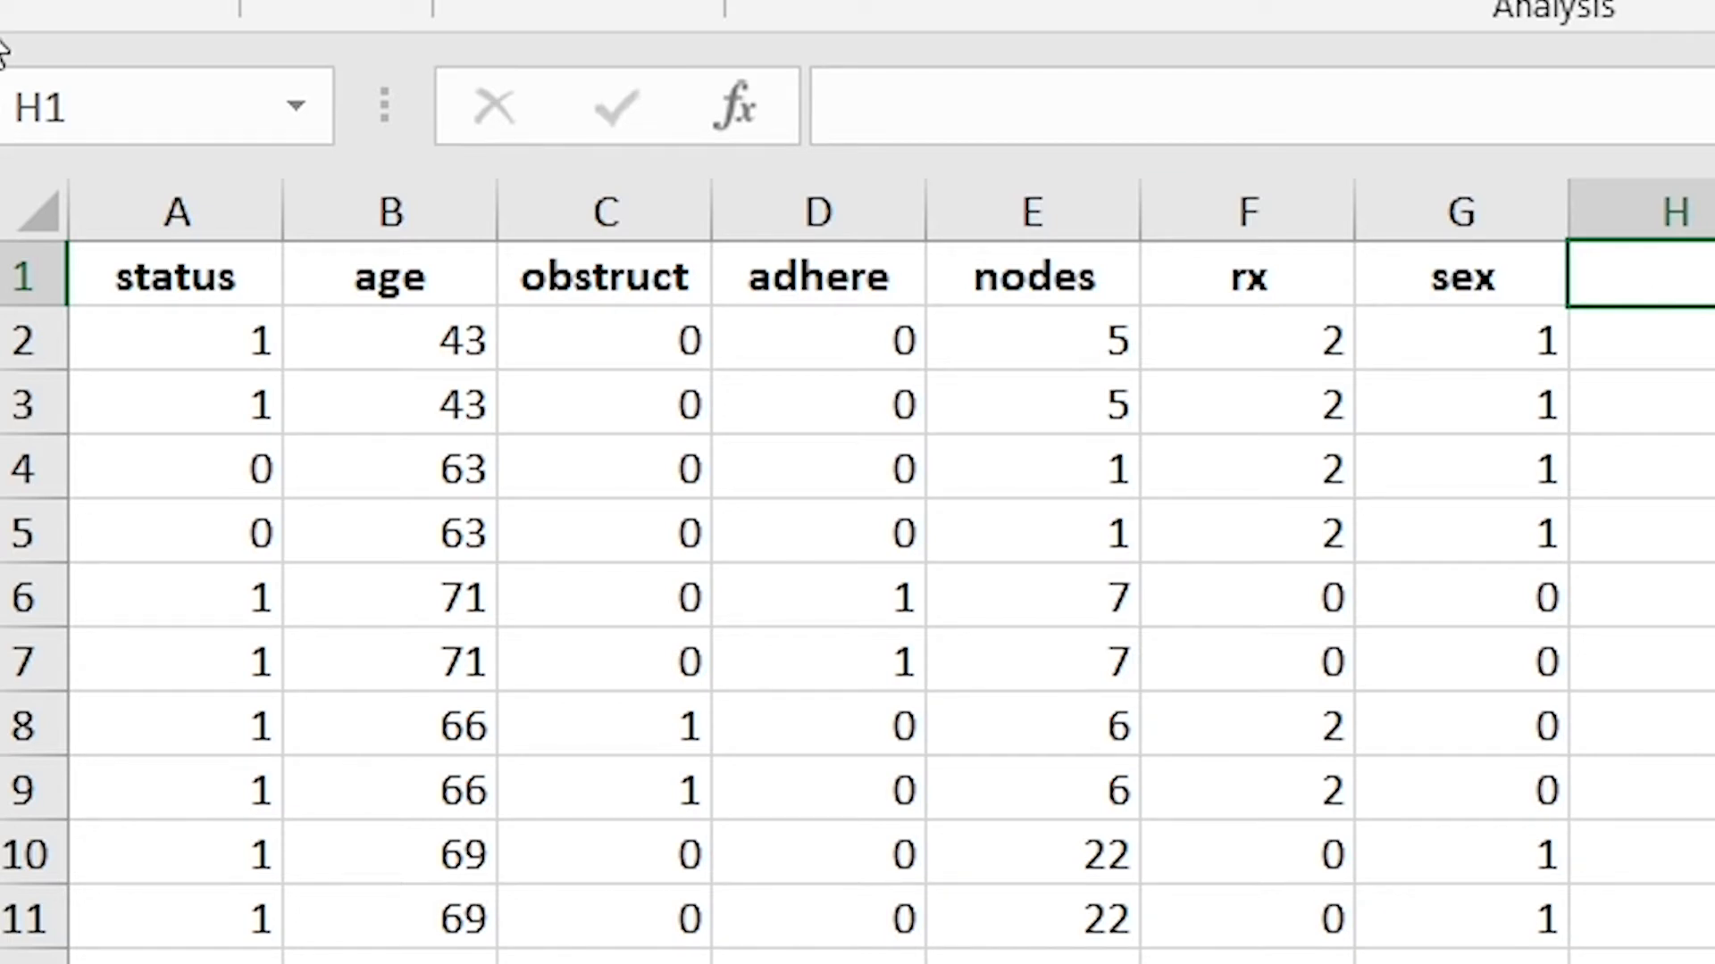
- Review the dataset's column headers: status, age, obstruct, adhere, nodes, sex and rx
{"action": "left_click", "coordinate": [168, 295]}
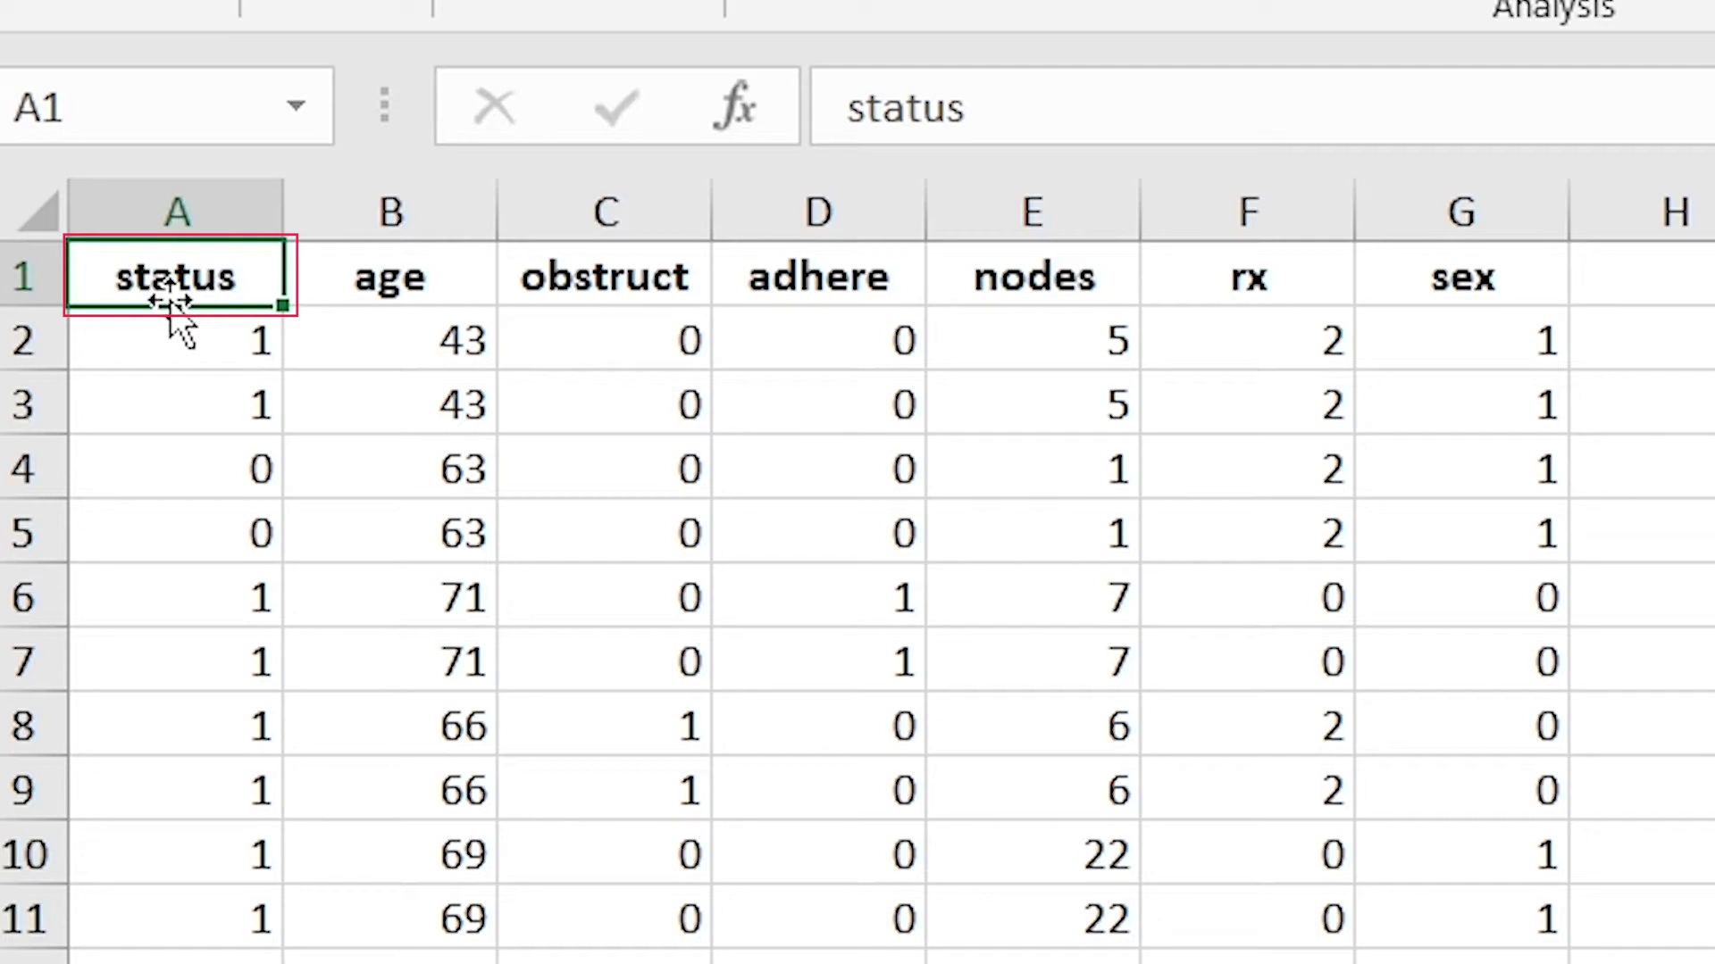
{"action": "left_click", "coordinate": [375, 275]}
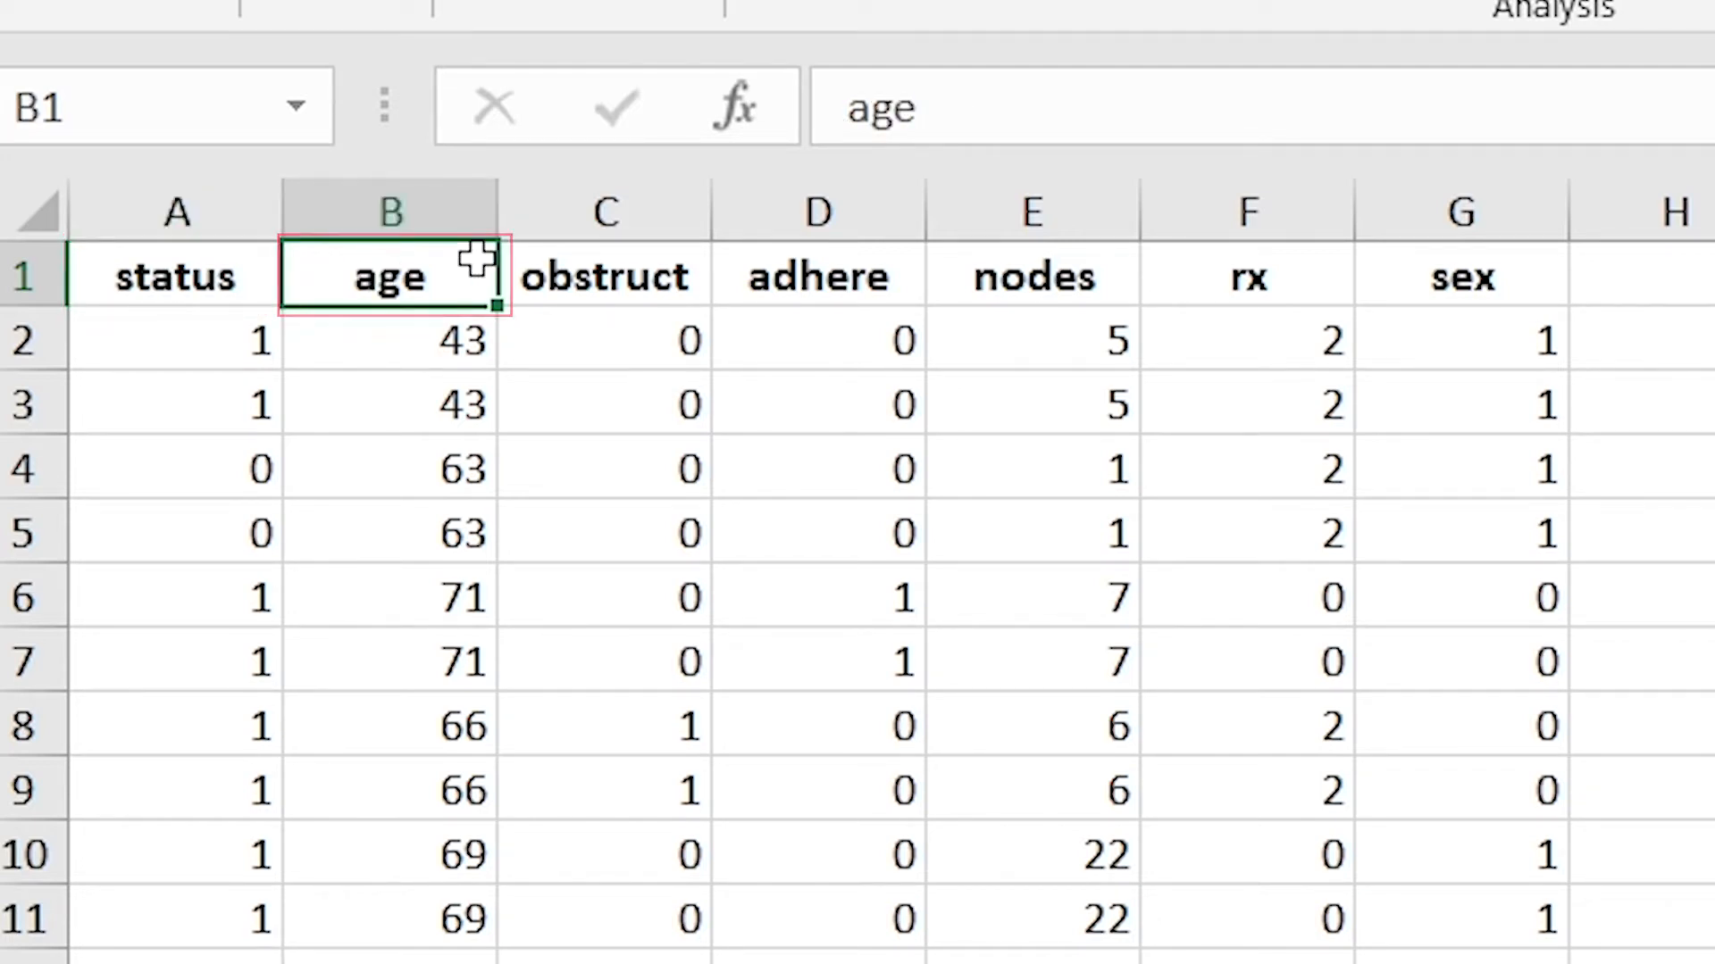
{"action": "left_click", "coordinate": [624, 270]}
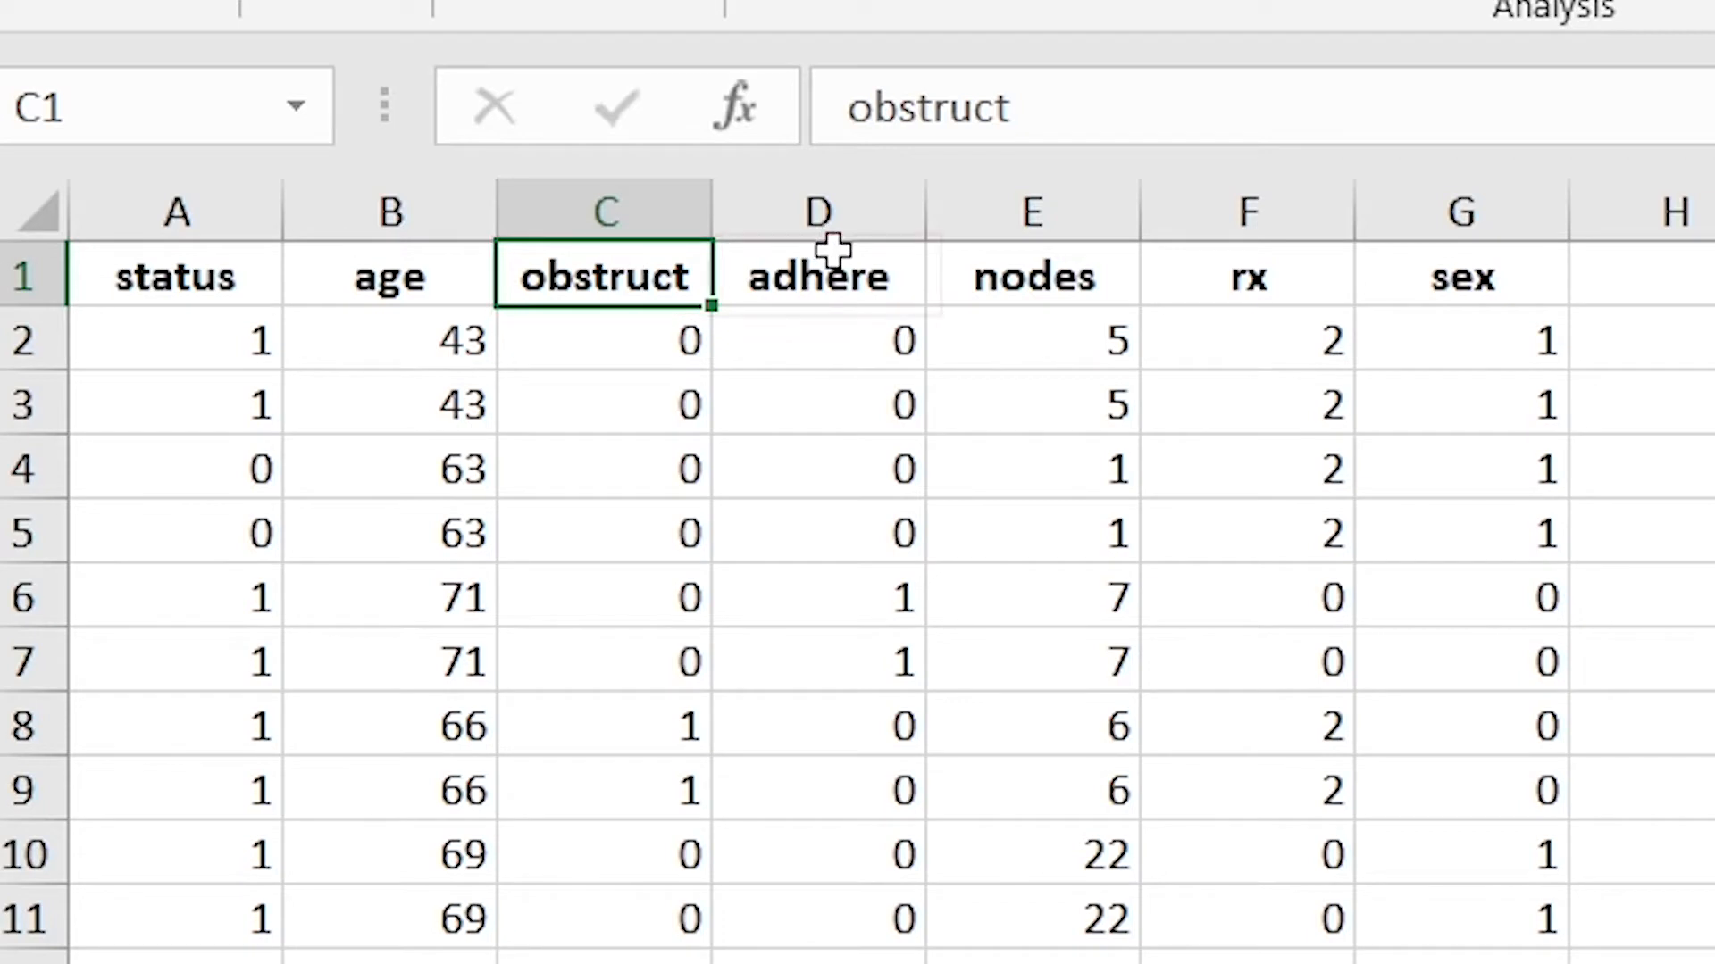
{"action": "left_click", "coordinate": [837, 291]}
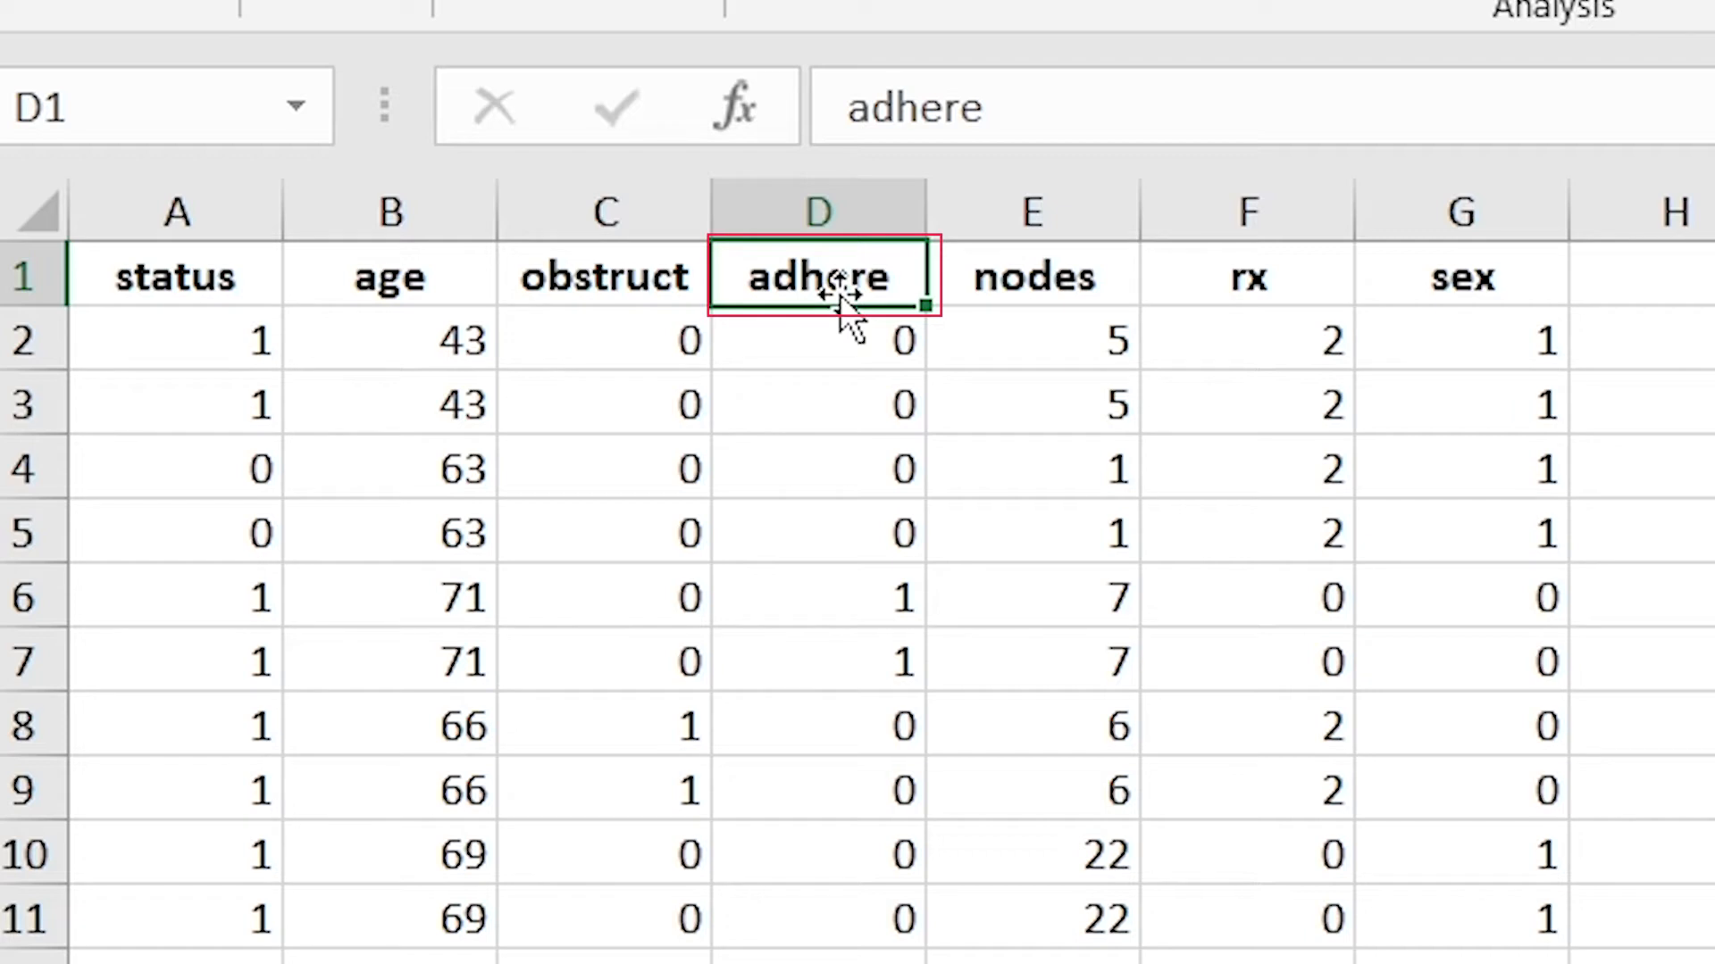
{"action": "left_click", "coordinate": [1034, 279]}
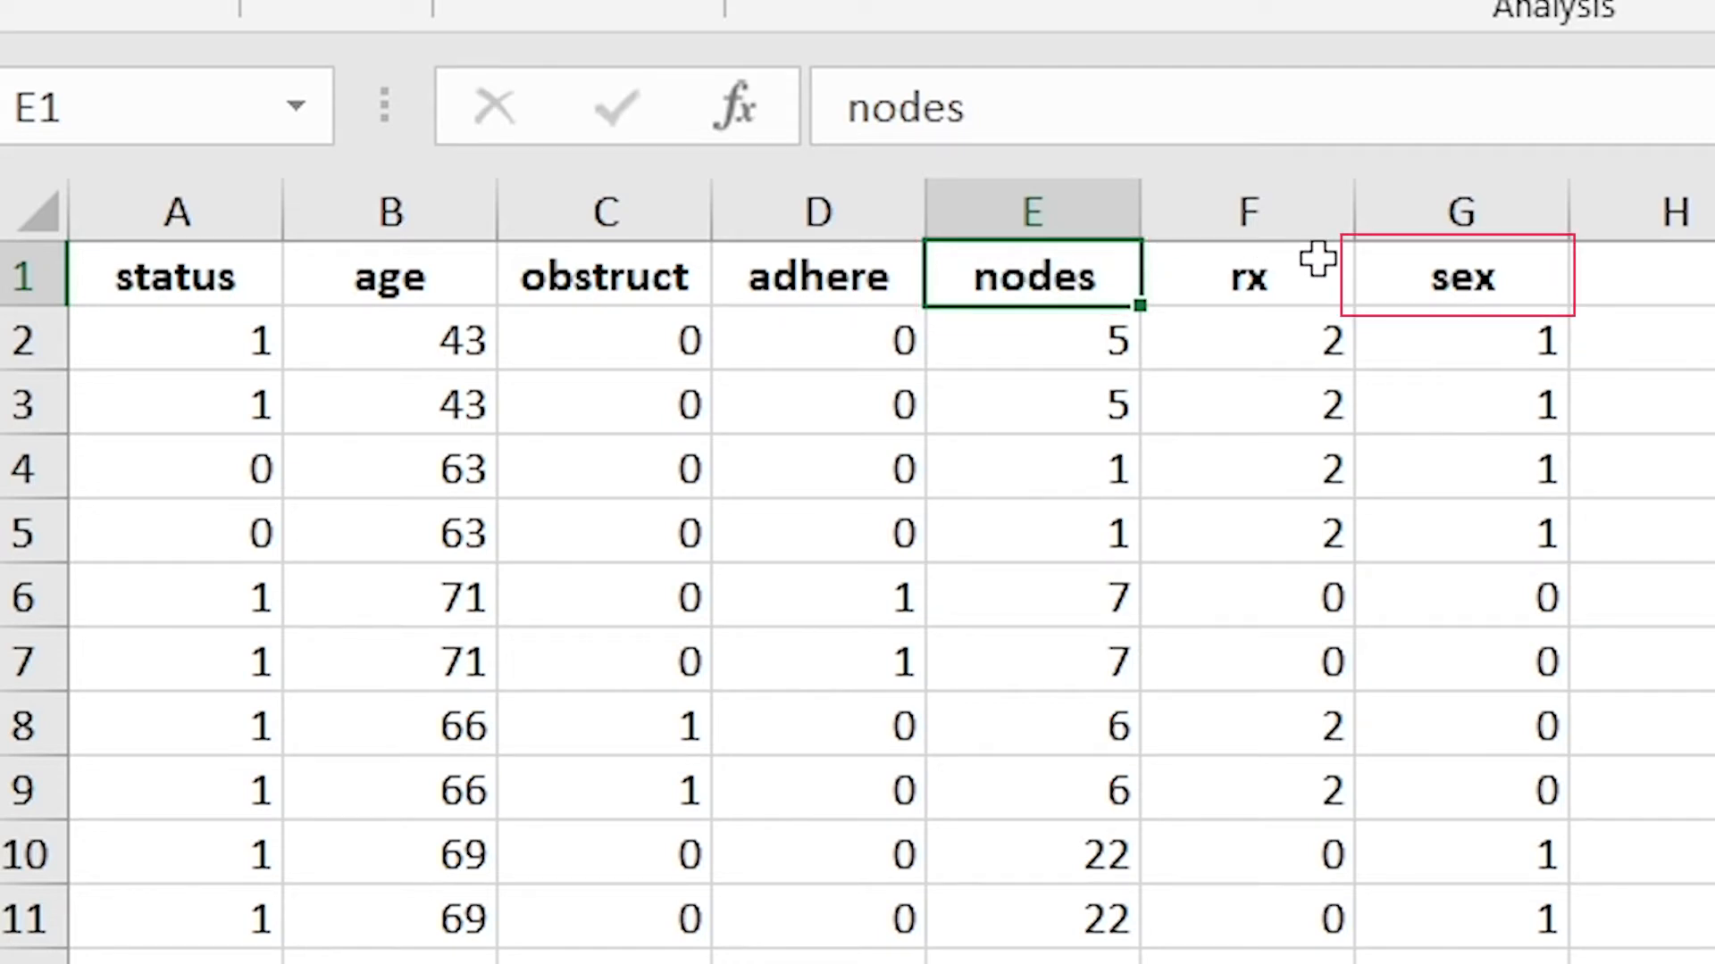
{"action": "left_click", "coordinate": [1398, 277]}
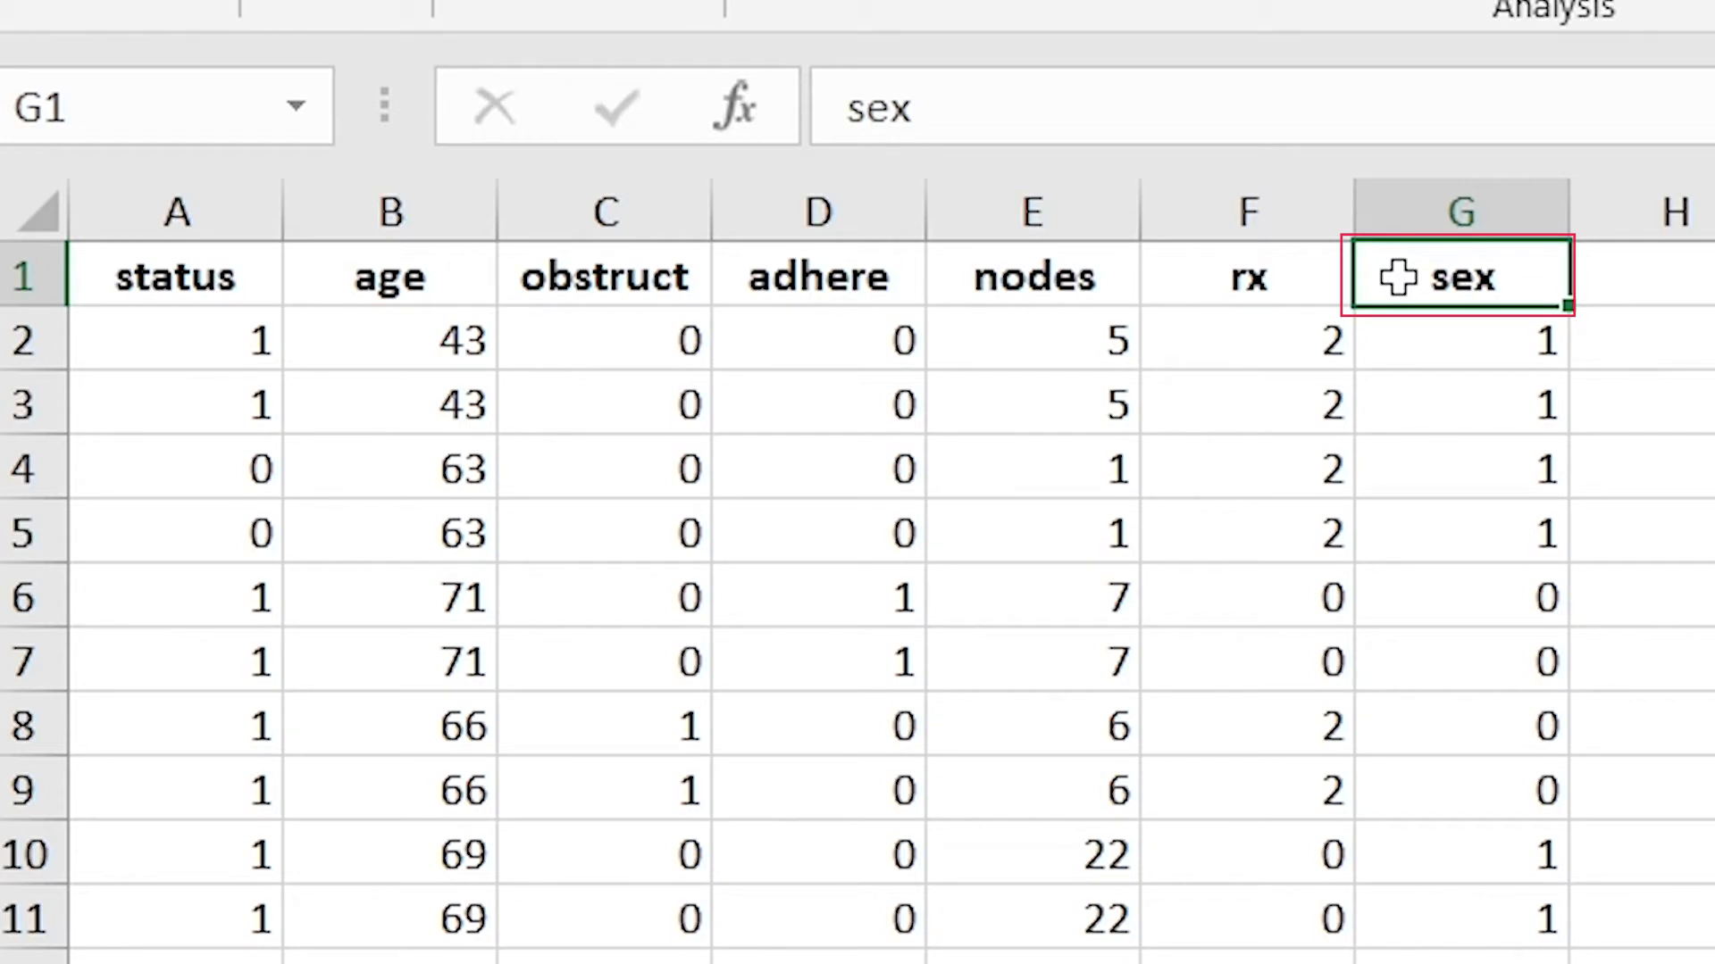
{"action": "left_click", "coordinate": [1228, 275]}
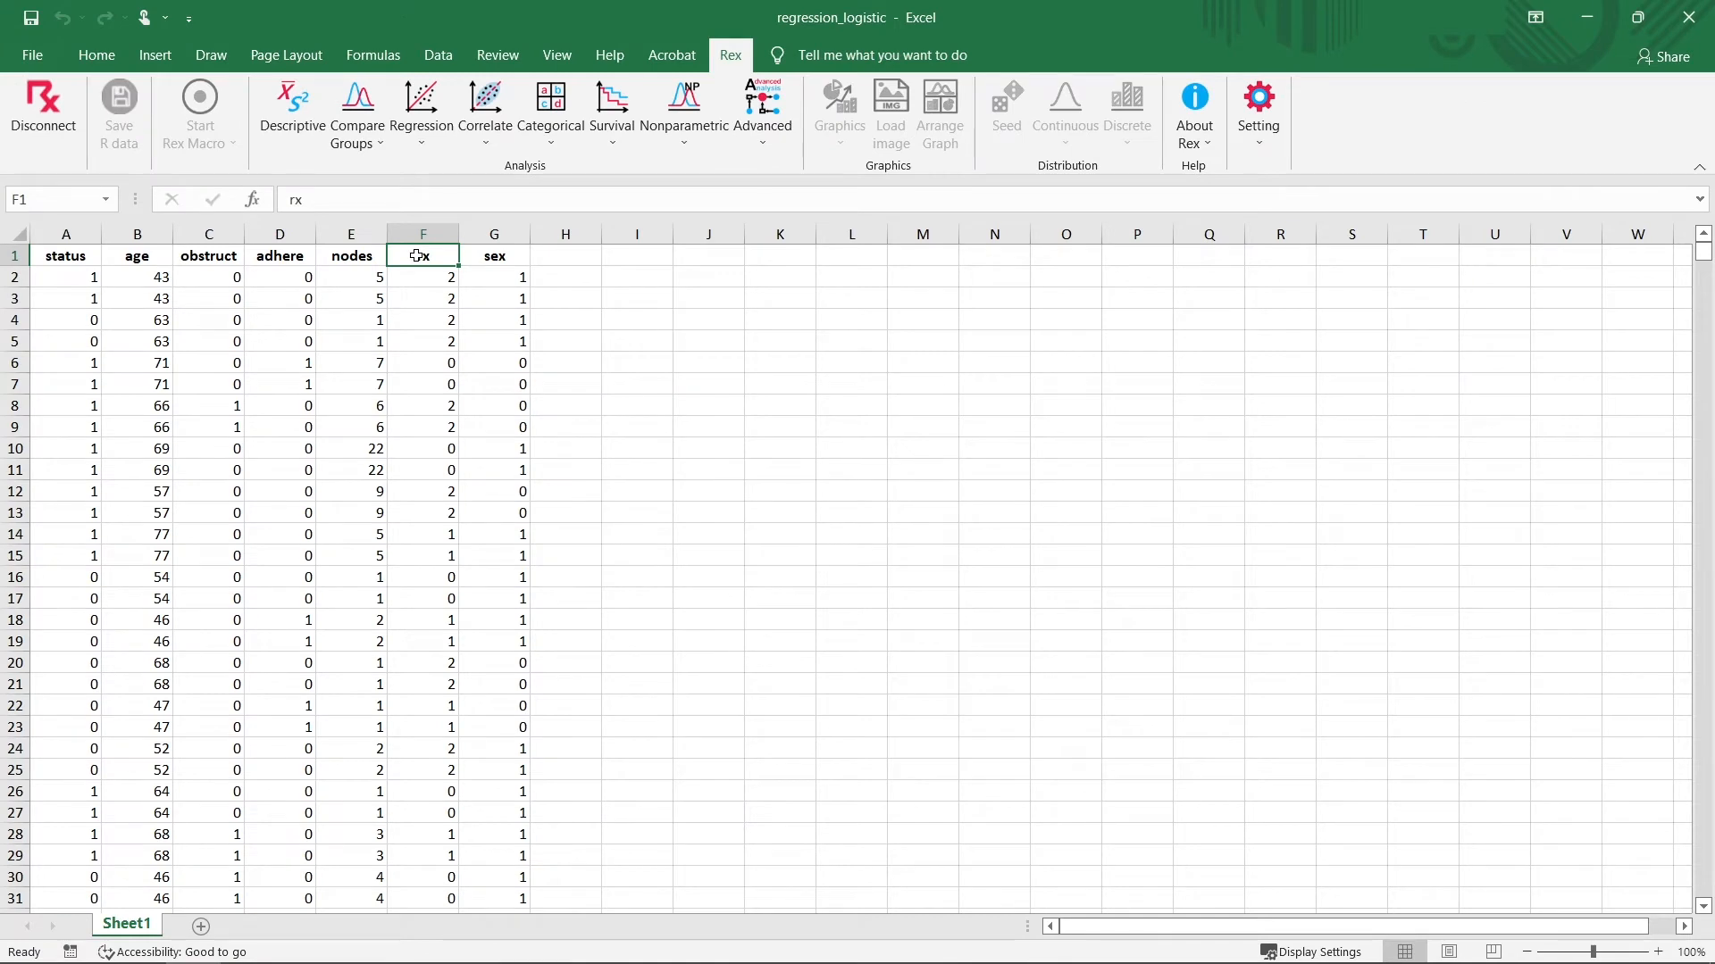
{"action": "left_click", "coordinate": [93, 259]}
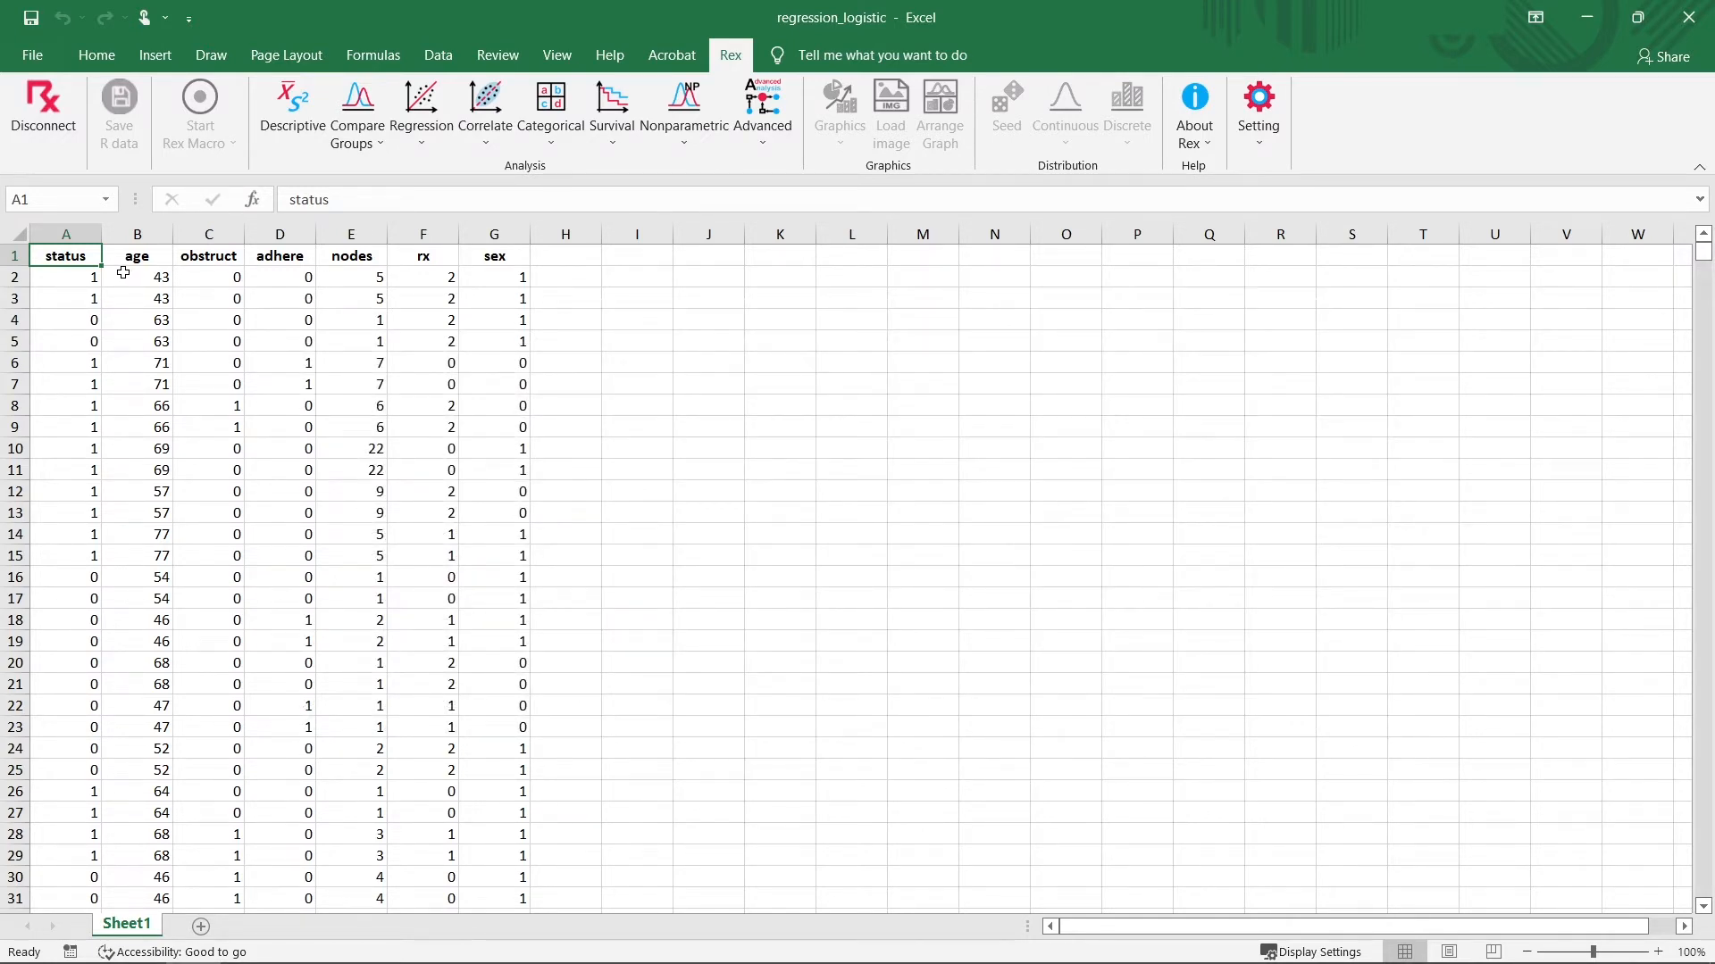
- Select the whole worksheet and start a Rex logistic regression analysis on it
{"action": "left_click", "coordinate": [14, 234]}
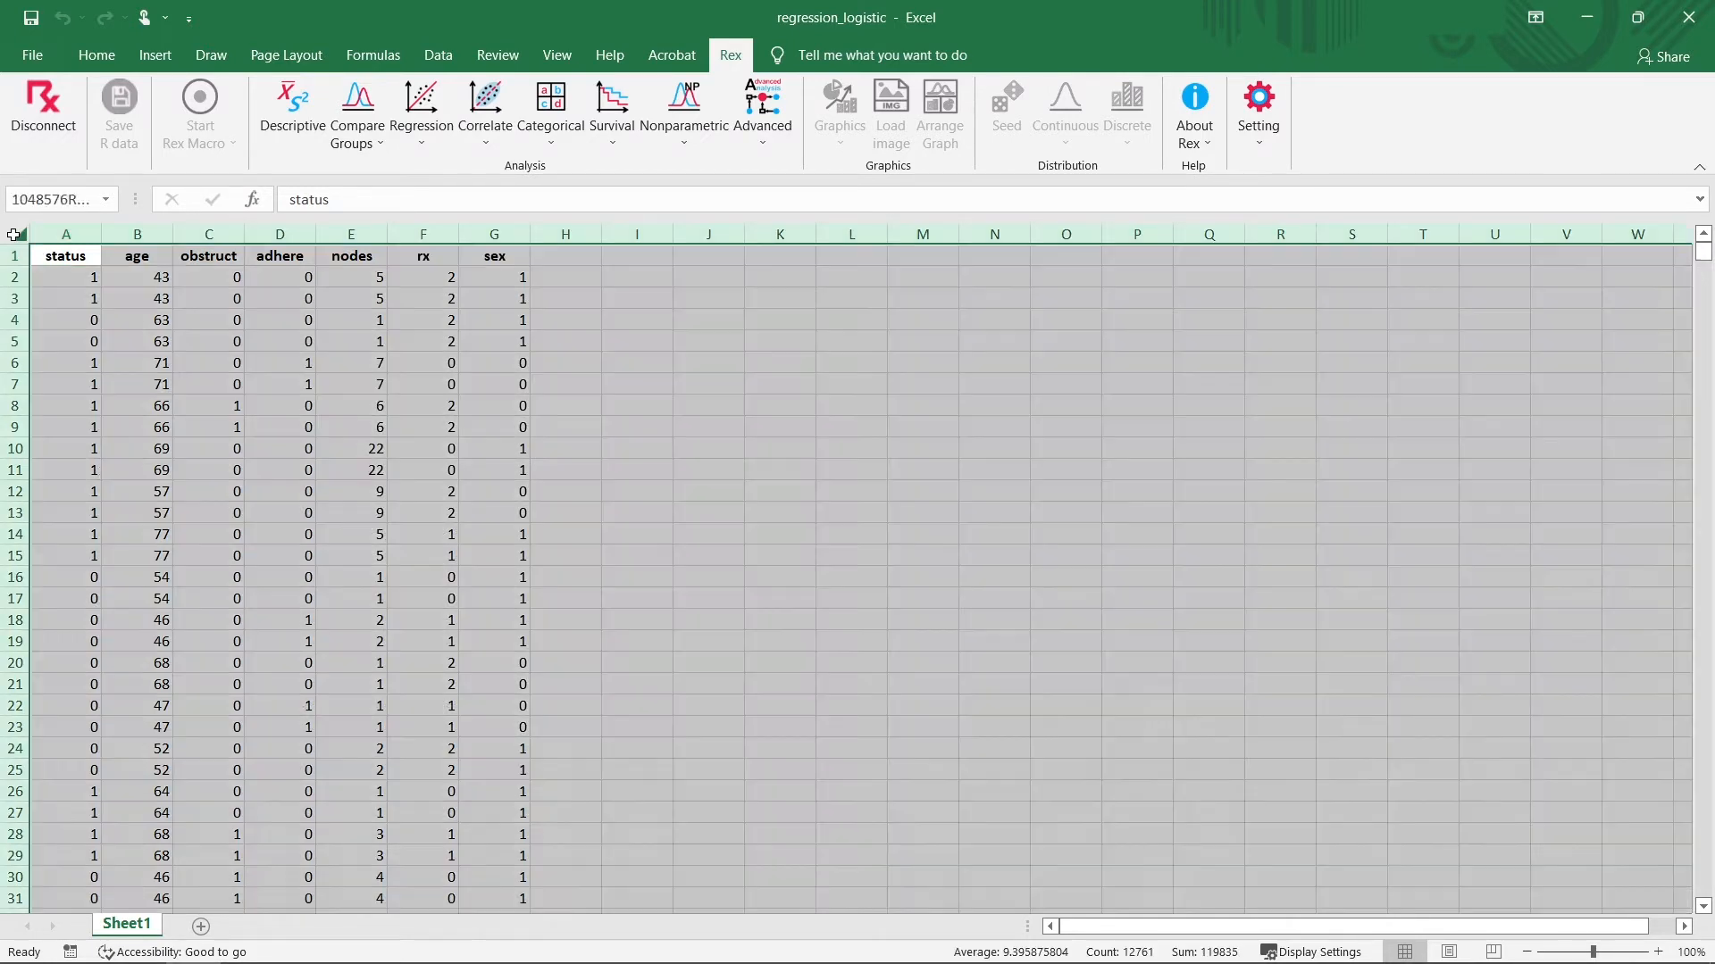
{"action": "left_click", "coordinate": [429, 126]}
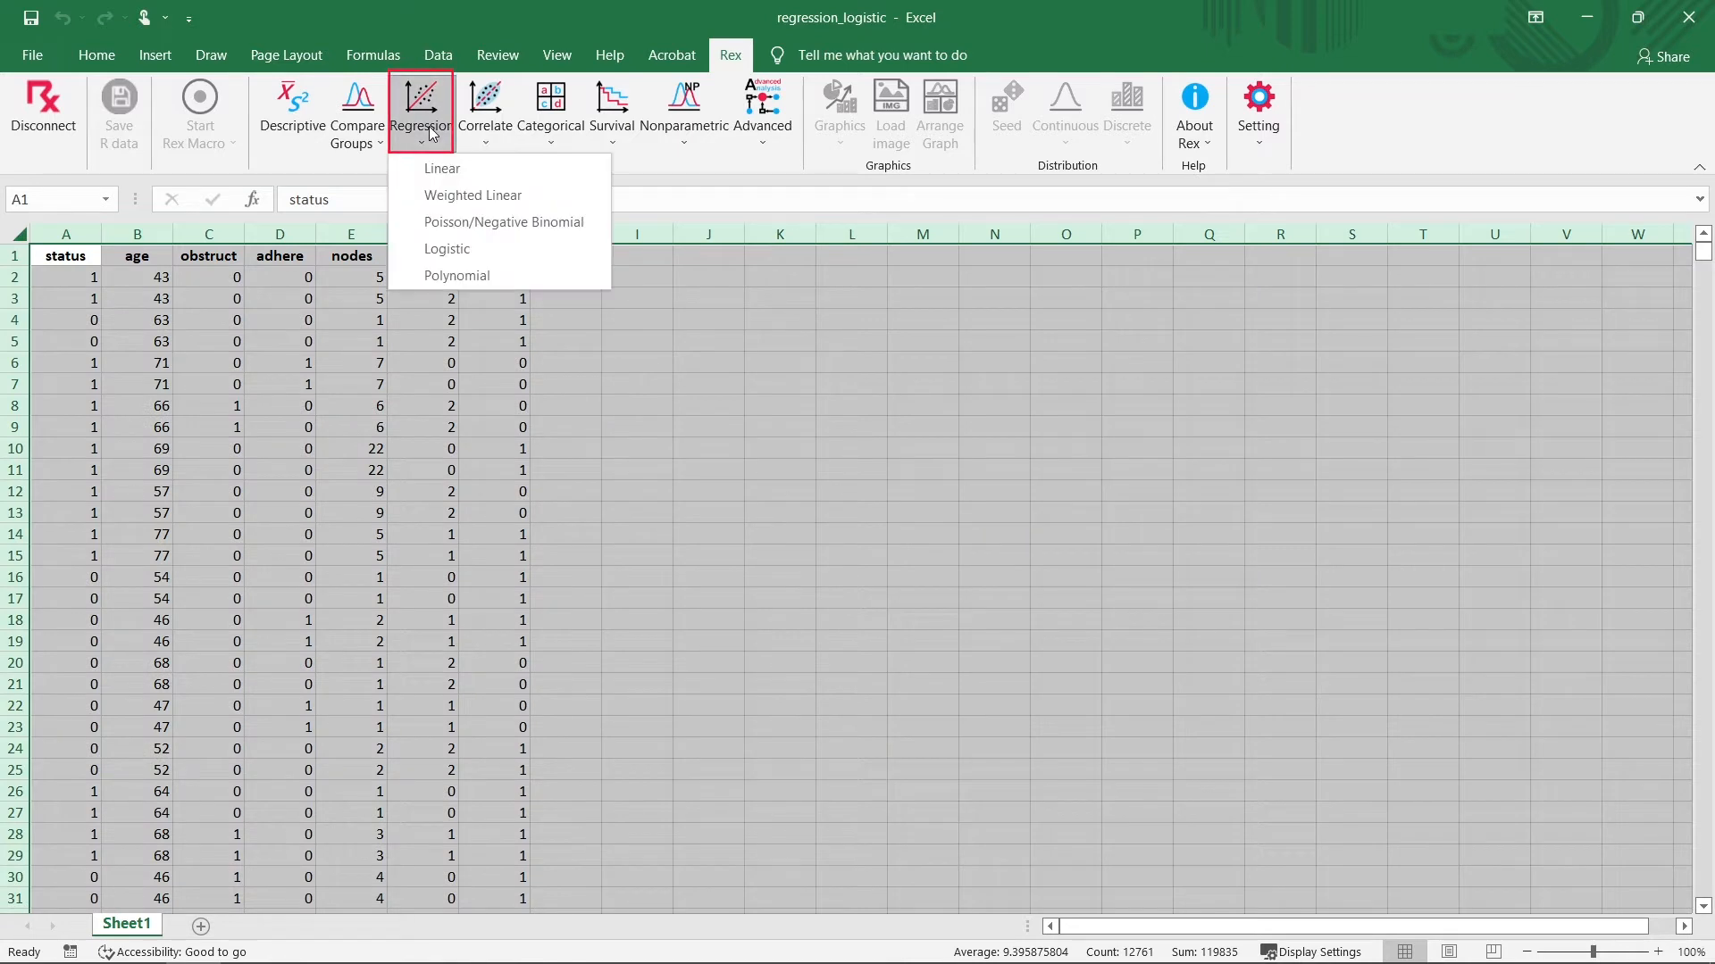
{"action": "left_click", "coordinate": [453, 258]}
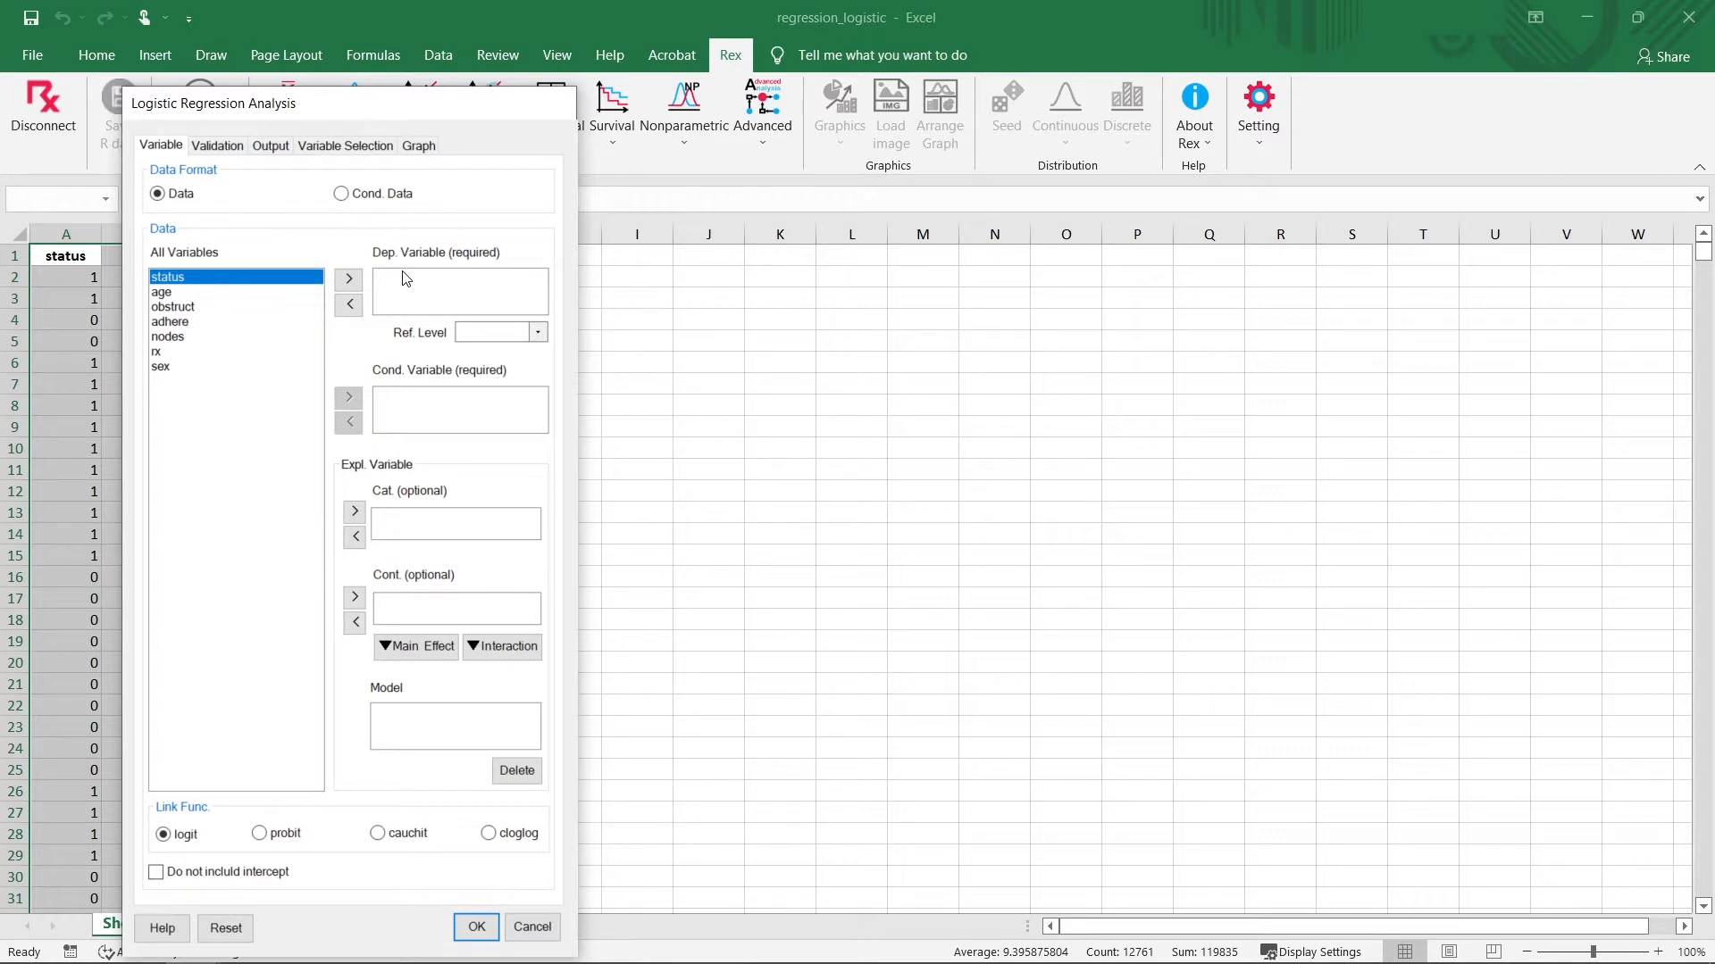
- Assign status as the dependent variable with reference level 0
{"action": "left_click", "coordinate": [350, 280]}
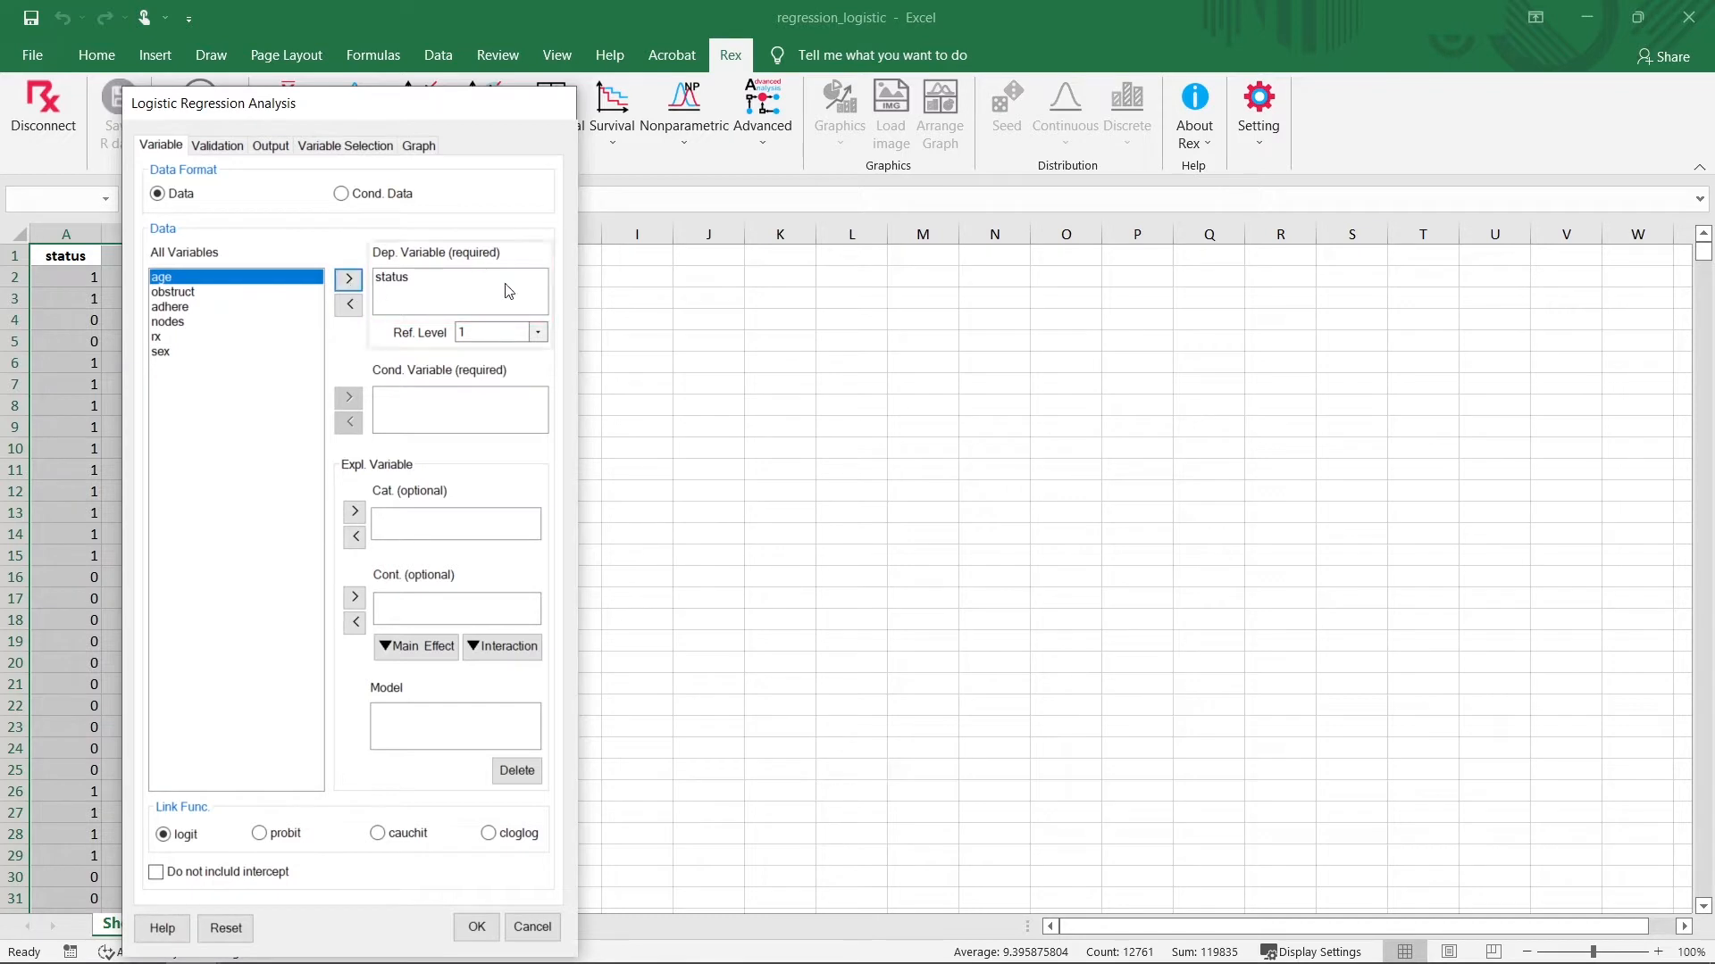
{"action": "left_click", "coordinate": [538, 332]}
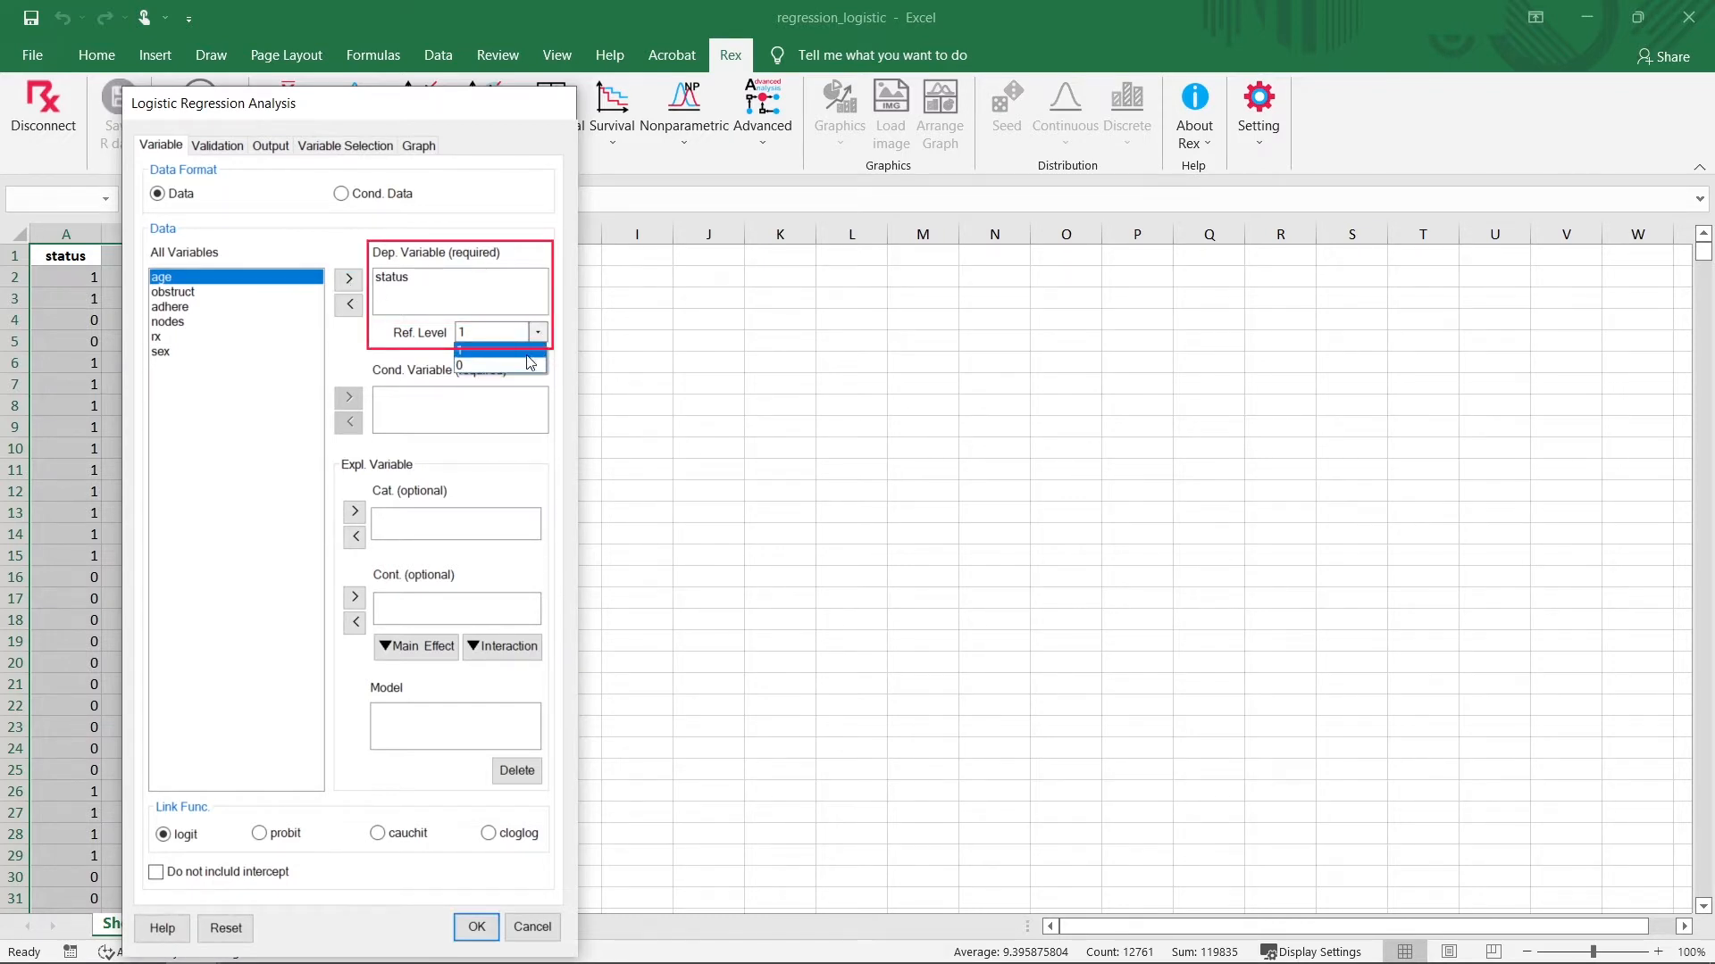
{"action": "left_click", "coordinate": [526, 367]}
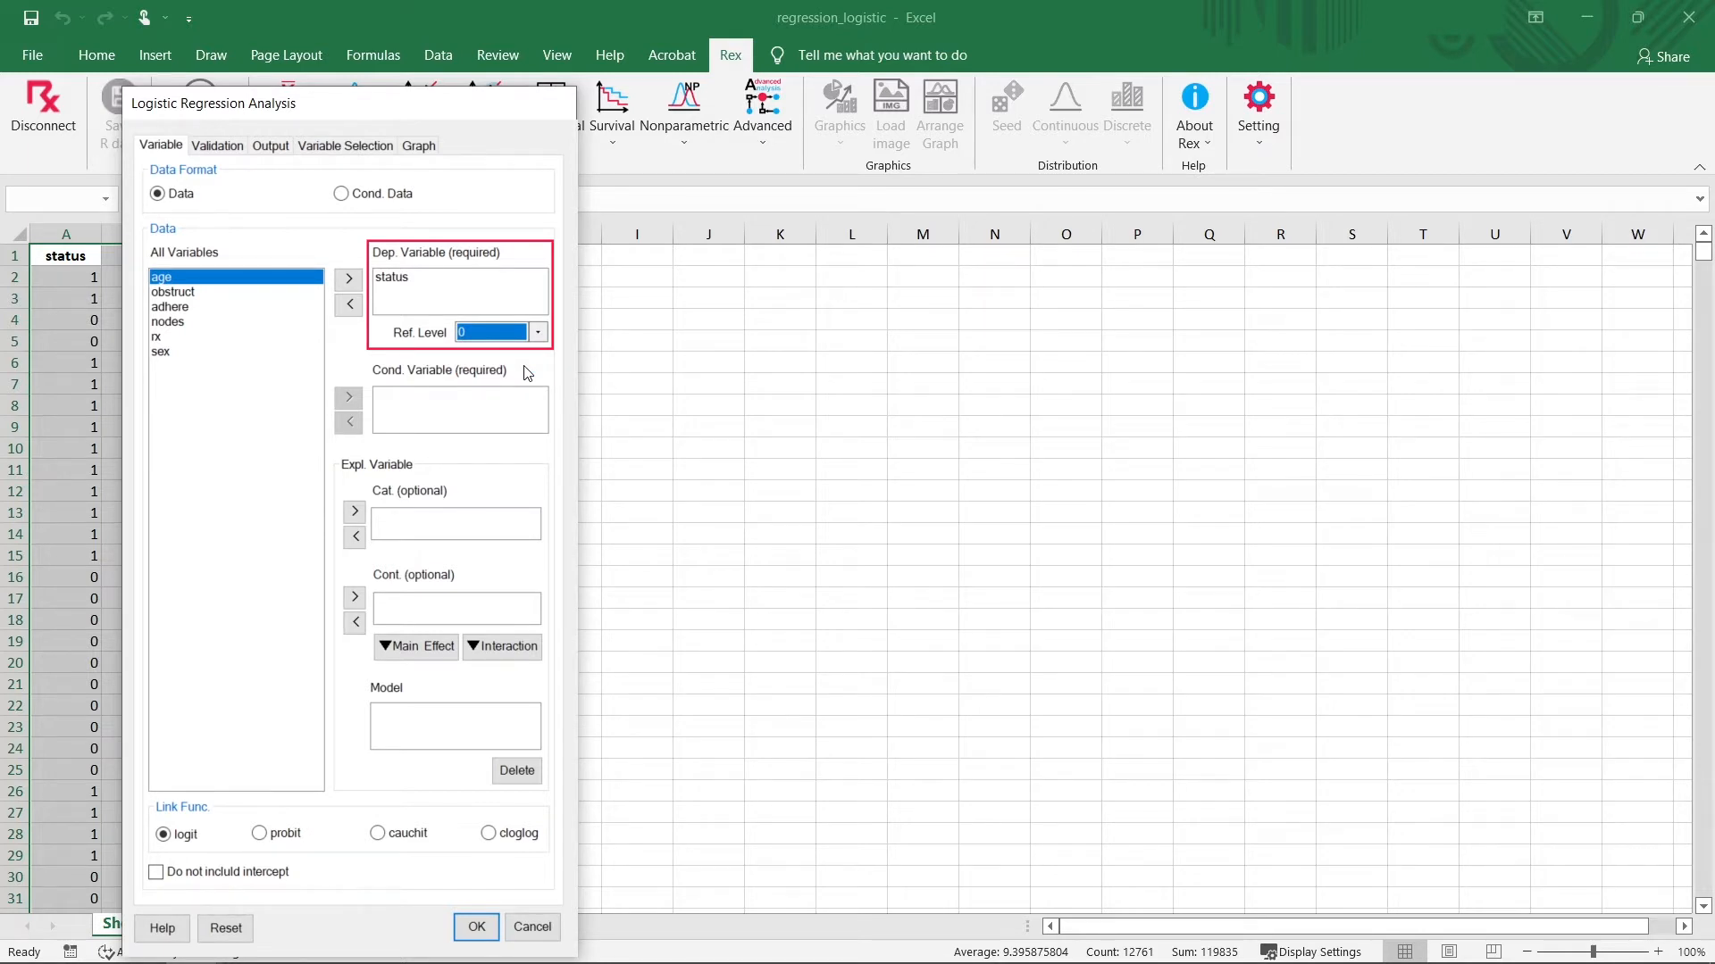
- Assign obstruct, adhere, sex and rx as categorical explanatory variables
{"action": "left_click", "coordinate": [286, 286]}
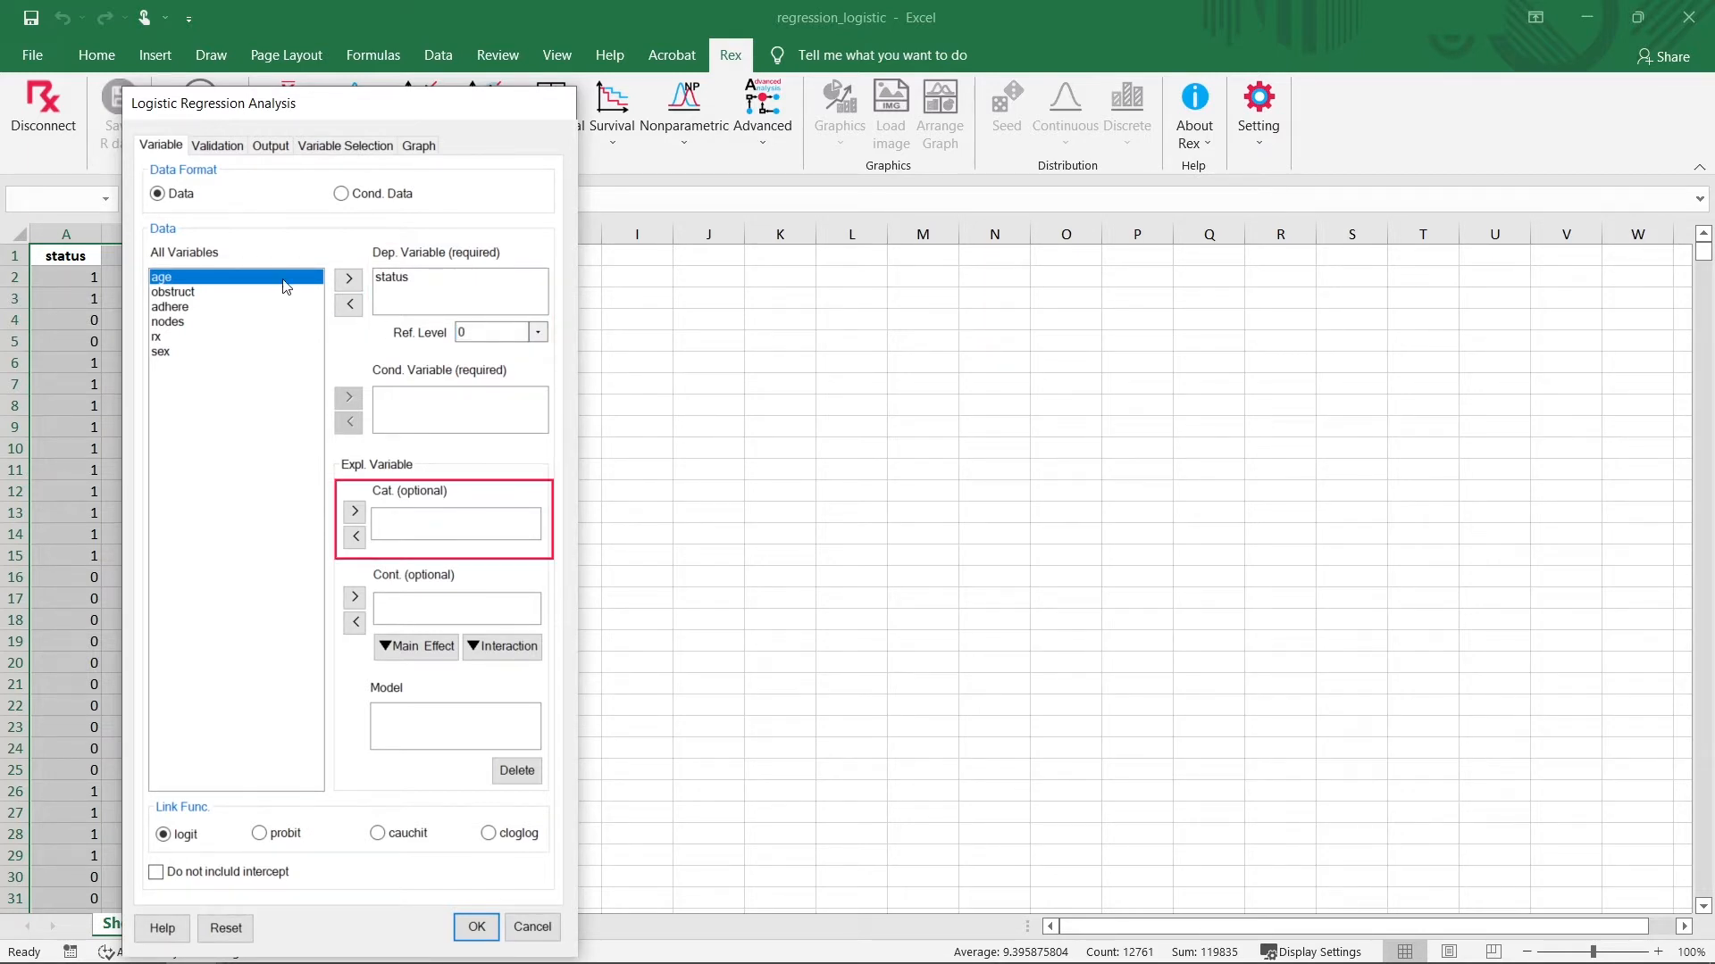
{"action": "left_click", "coordinate": [279, 293]}
{"action": "left_click", "coordinate": [354, 514]}
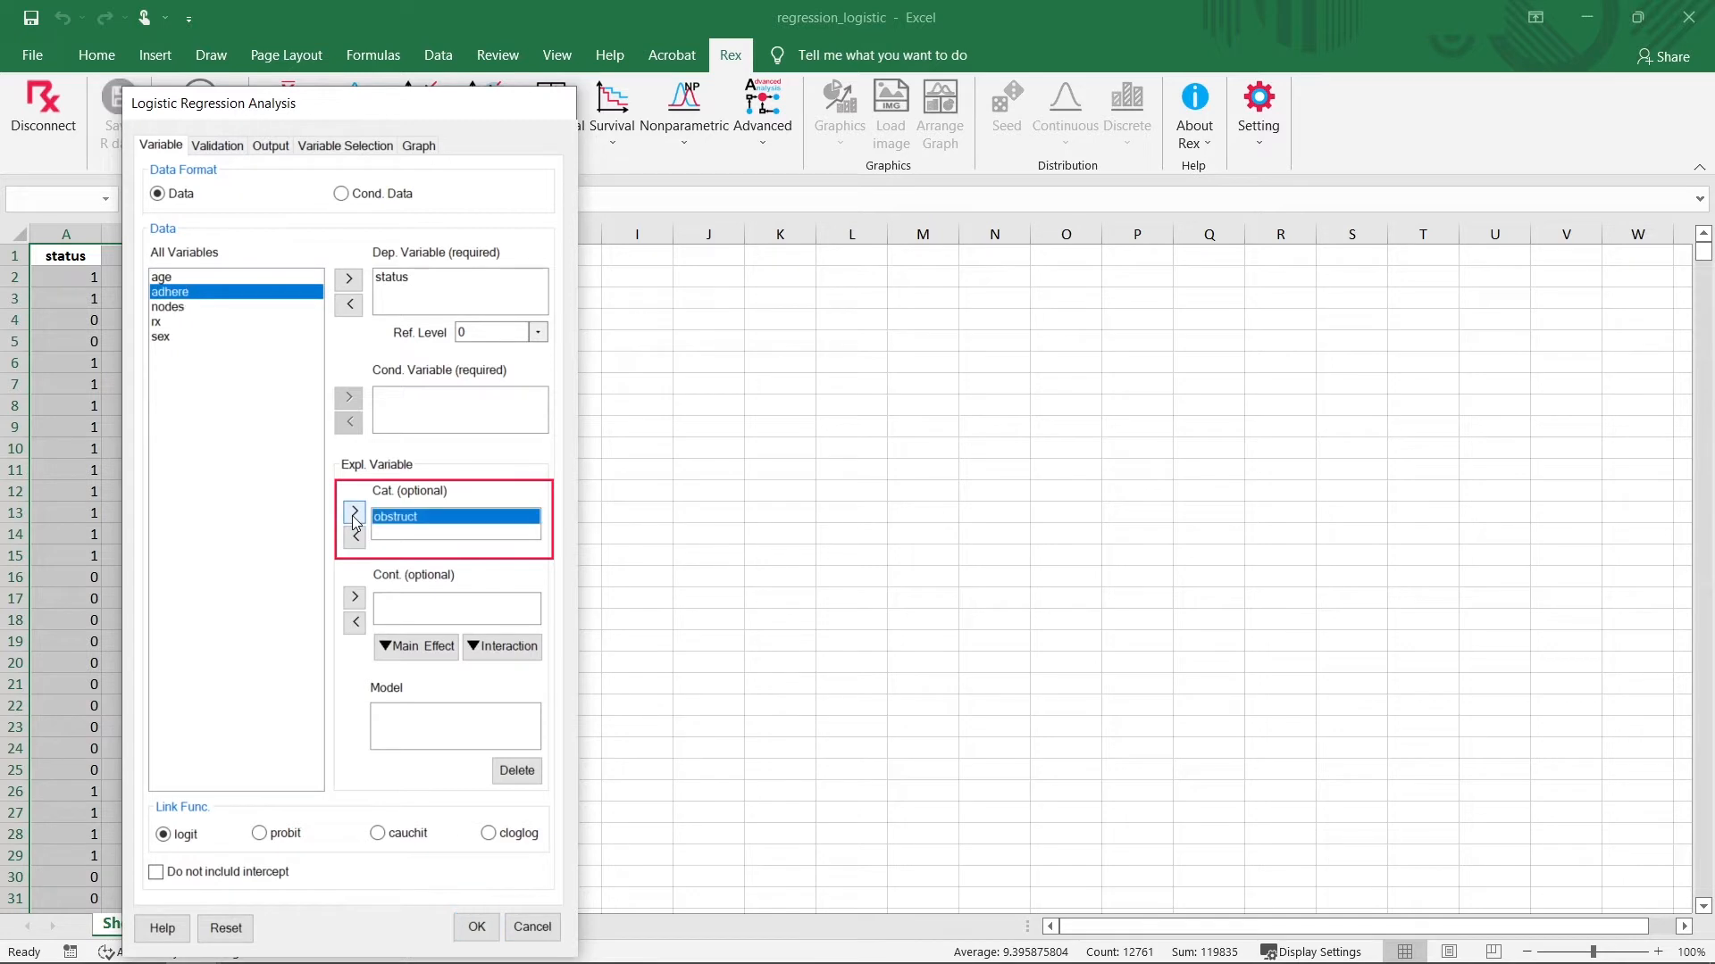
{"action": "left_click", "coordinate": [355, 516]}
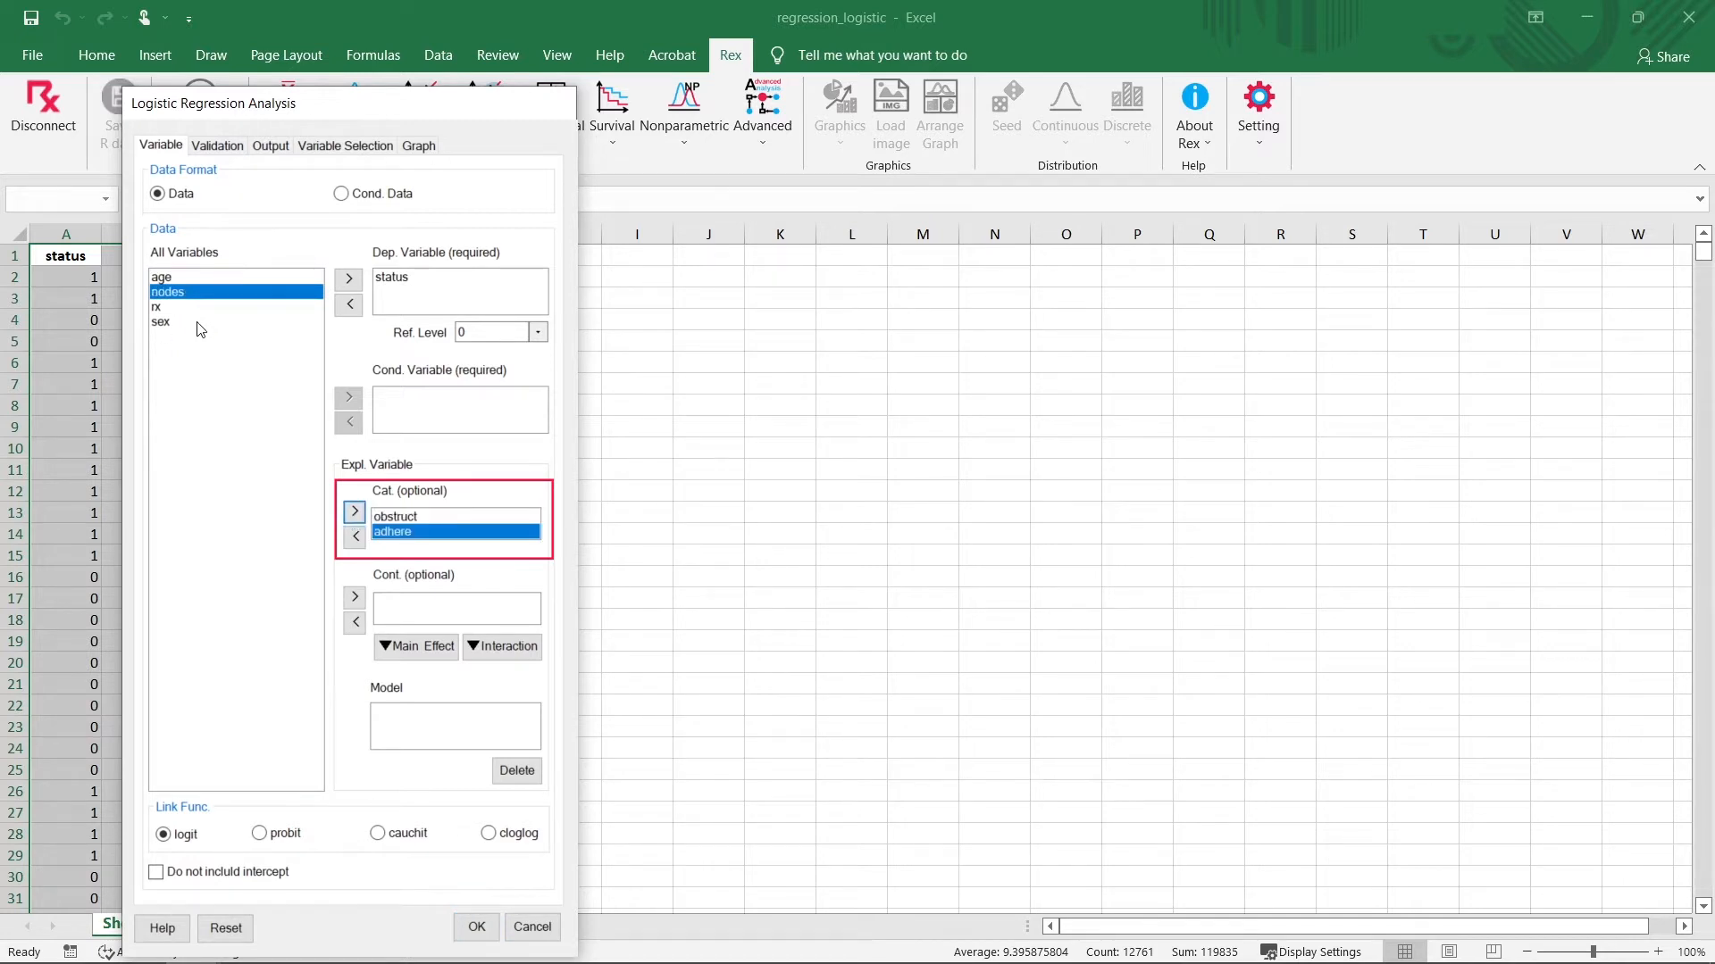
{"action": "left_click", "coordinate": [199, 323]}
{"action": "left_click", "coordinate": [355, 512]}
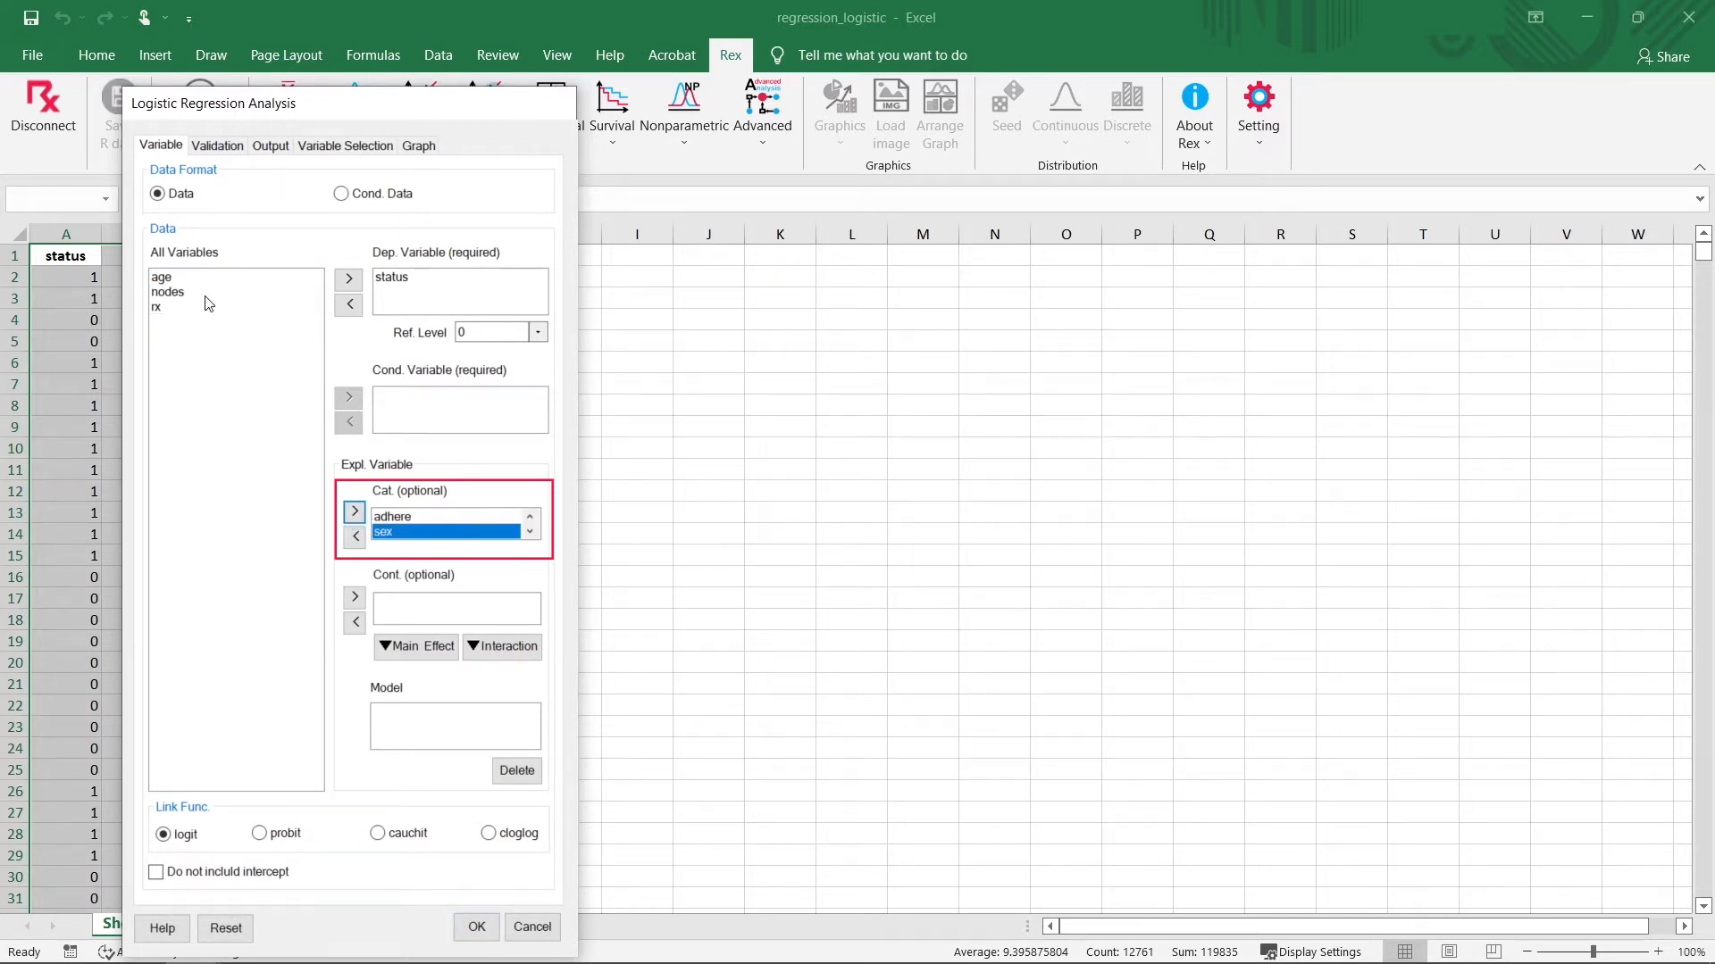
{"action": "left_click", "coordinate": [185, 309]}
{"action": "left_click", "coordinate": [354, 516]}
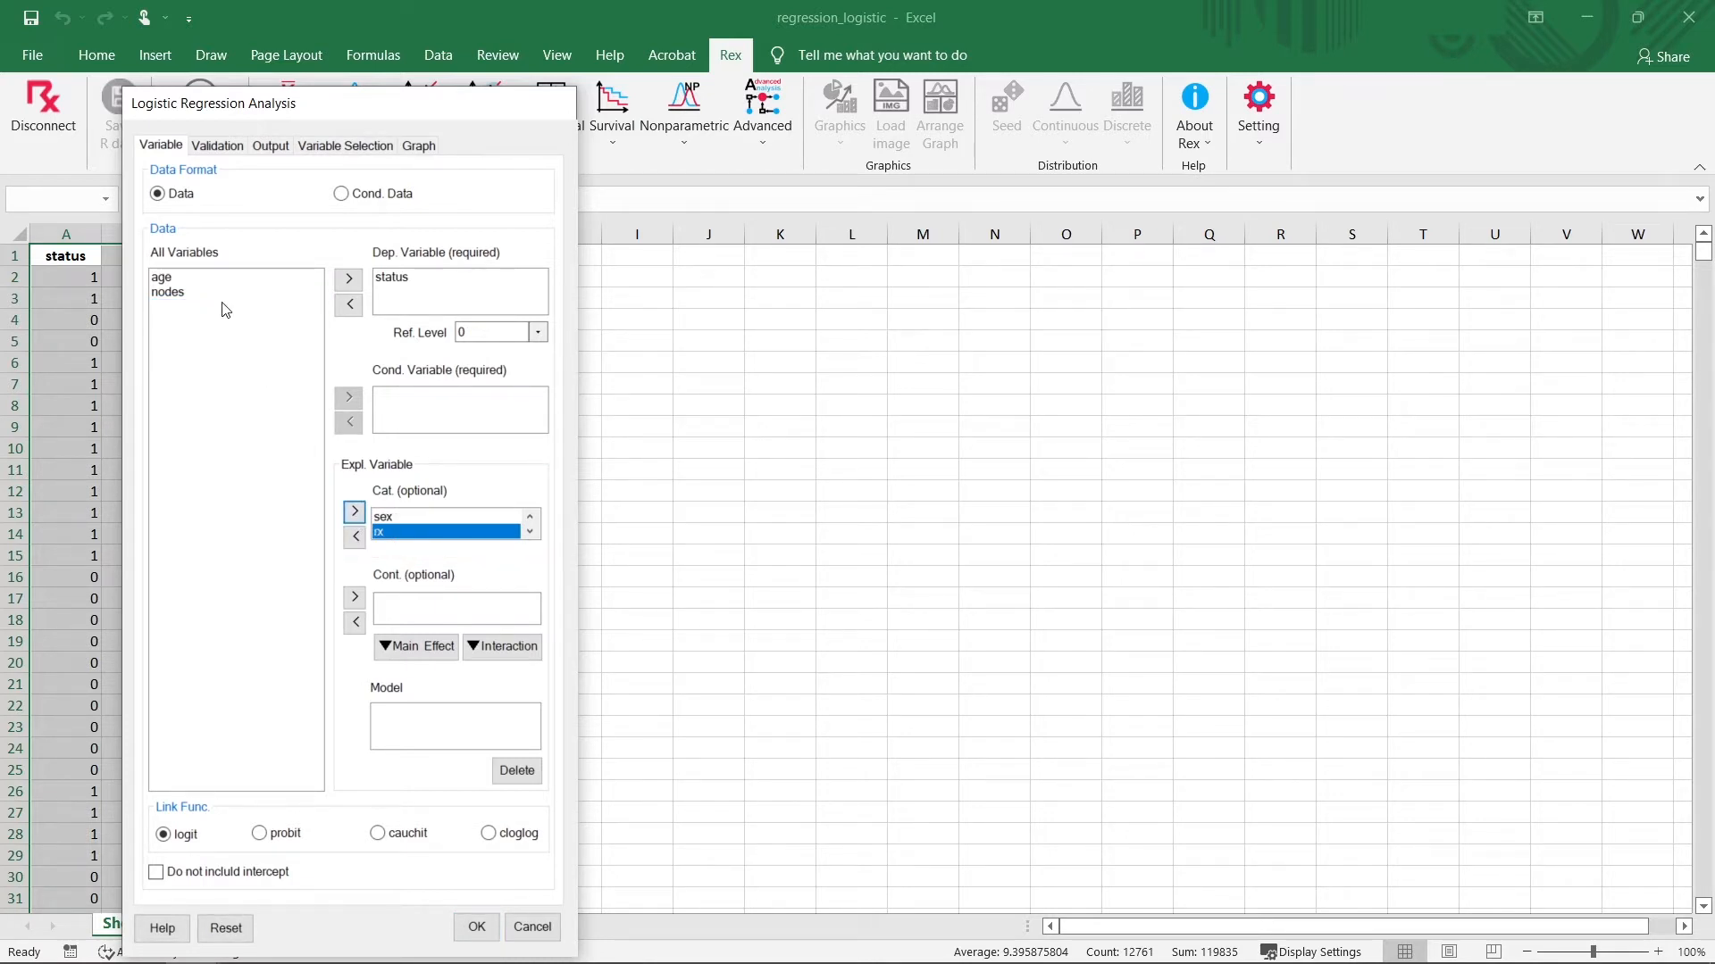
- Assign age and nodes as continuous explanatory variables
{"action": "left_click", "coordinate": [224, 279]}
{"action": "left_click", "coordinate": [355, 598]}
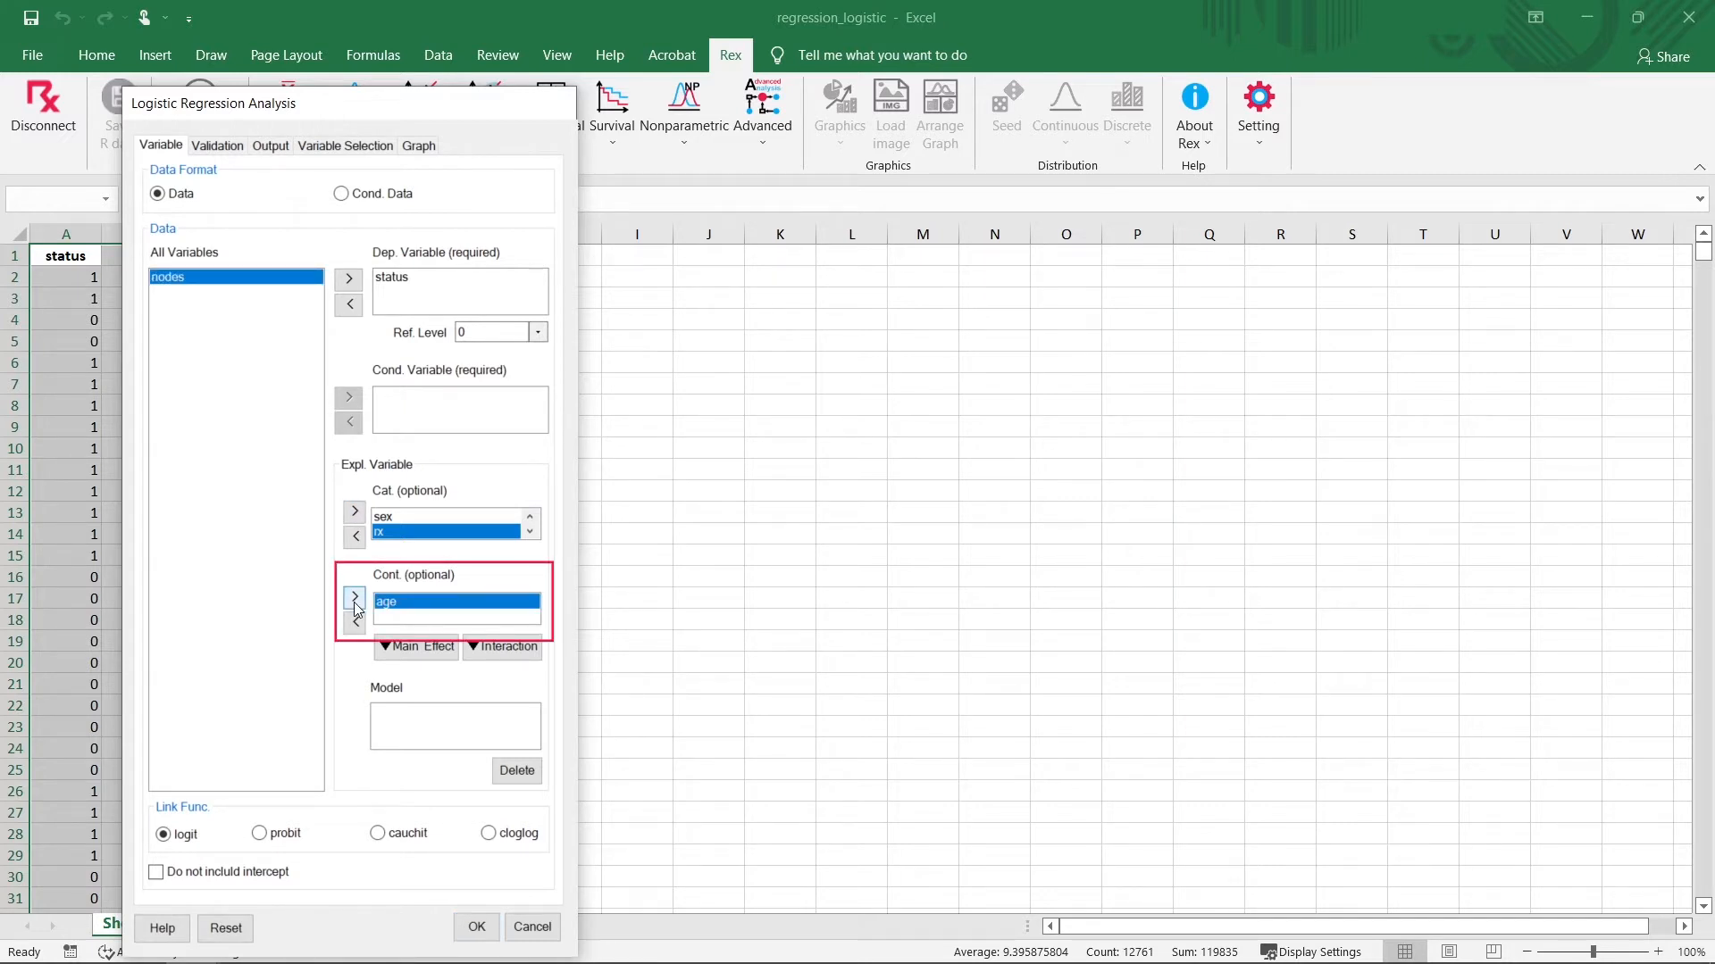
{"action": "left_click", "coordinate": [354, 597]}
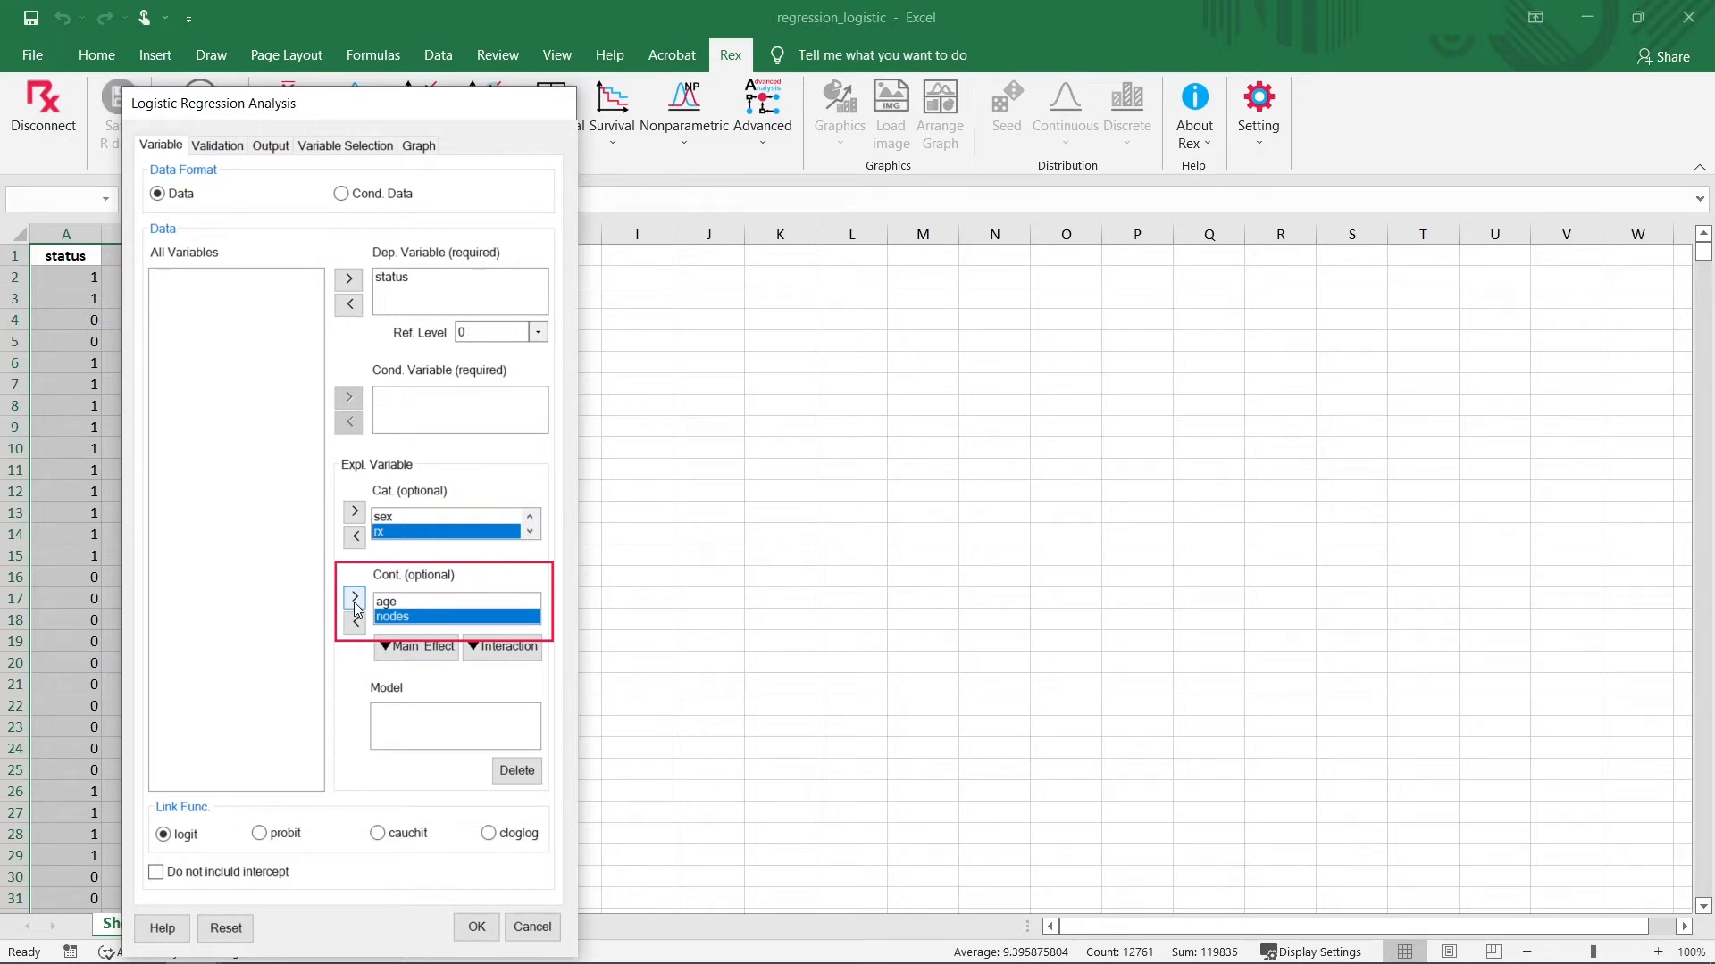
- Add rx, nodes, age, sex, adhere and obstruct to the model as main effects
{"action": "left_click", "coordinate": [416, 648]}
{"action": "left_click", "coordinate": [411, 606]}
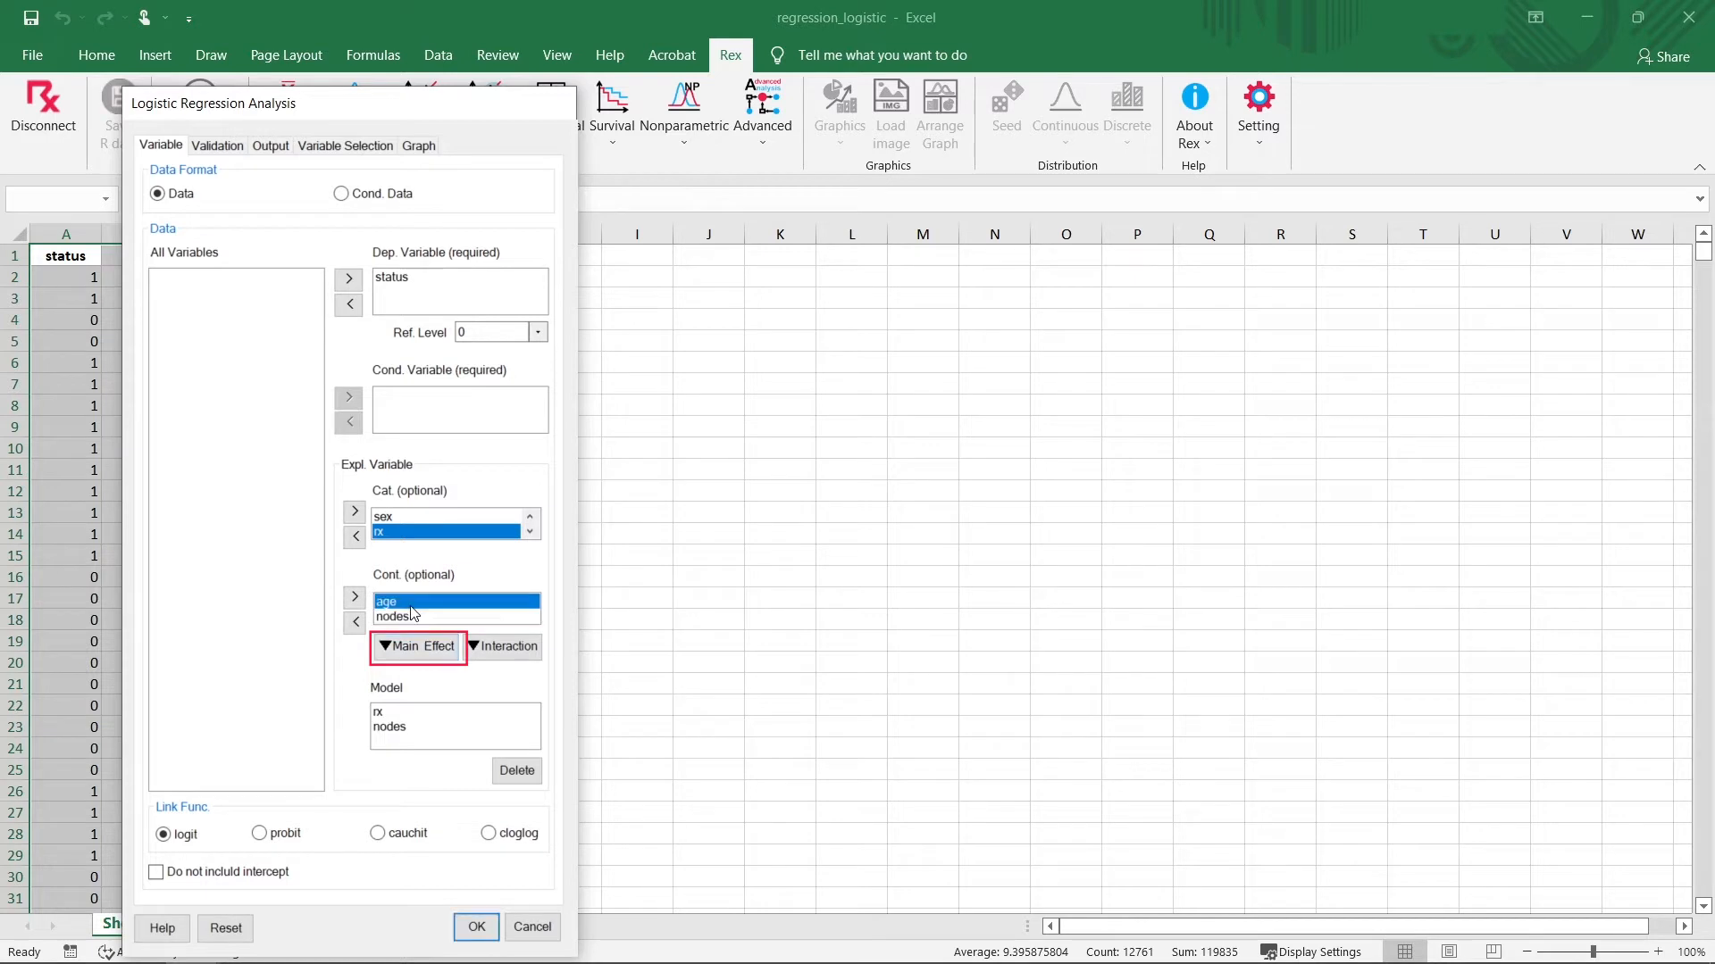
{"action": "left_click", "coordinate": [433, 657]}
{"action": "left_click", "coordinate": [438, 518]}
{"action": "left_click", "coordinate": [420, 648]}
{"action": "left_click", "coordinate": [467, 517]}
{"action": "left_click", "coordinate": [419, 647]}
{"action": "left_click", "coordinate": [530, 517]}
{"action": "left_click", "coordinate": [447, 518]}
{"action": "left_click", "coordinate": [420, 648]}
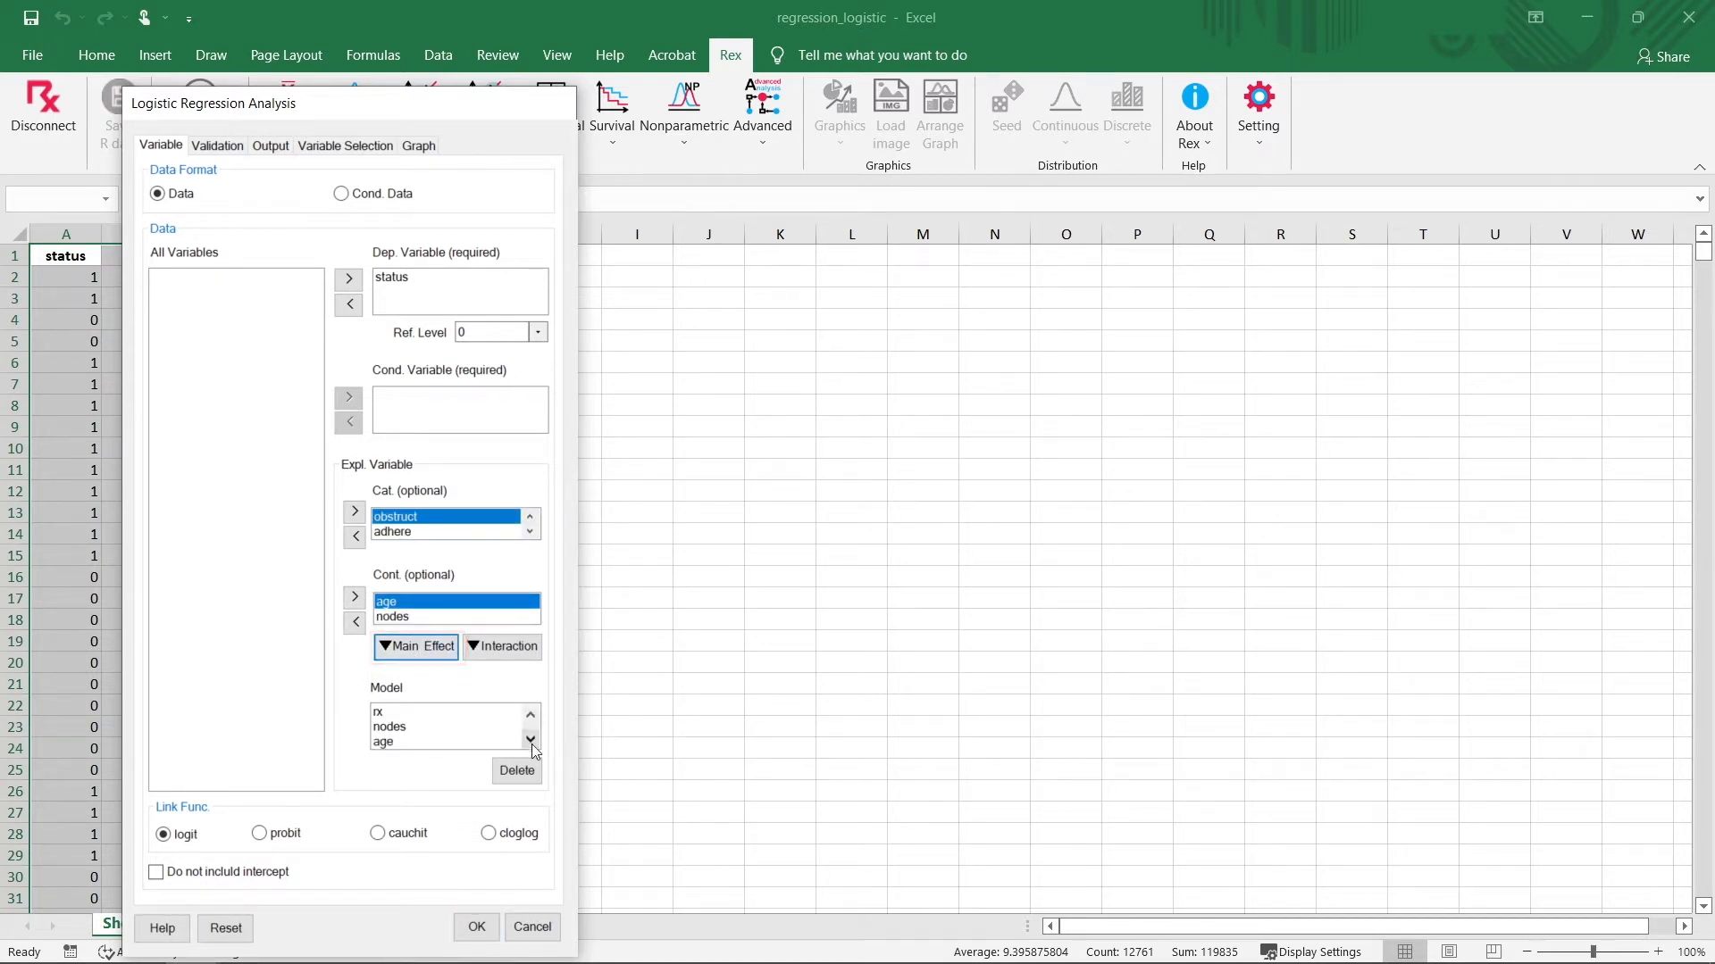
{"action": "left_click", "coordinate": [532, 743]}
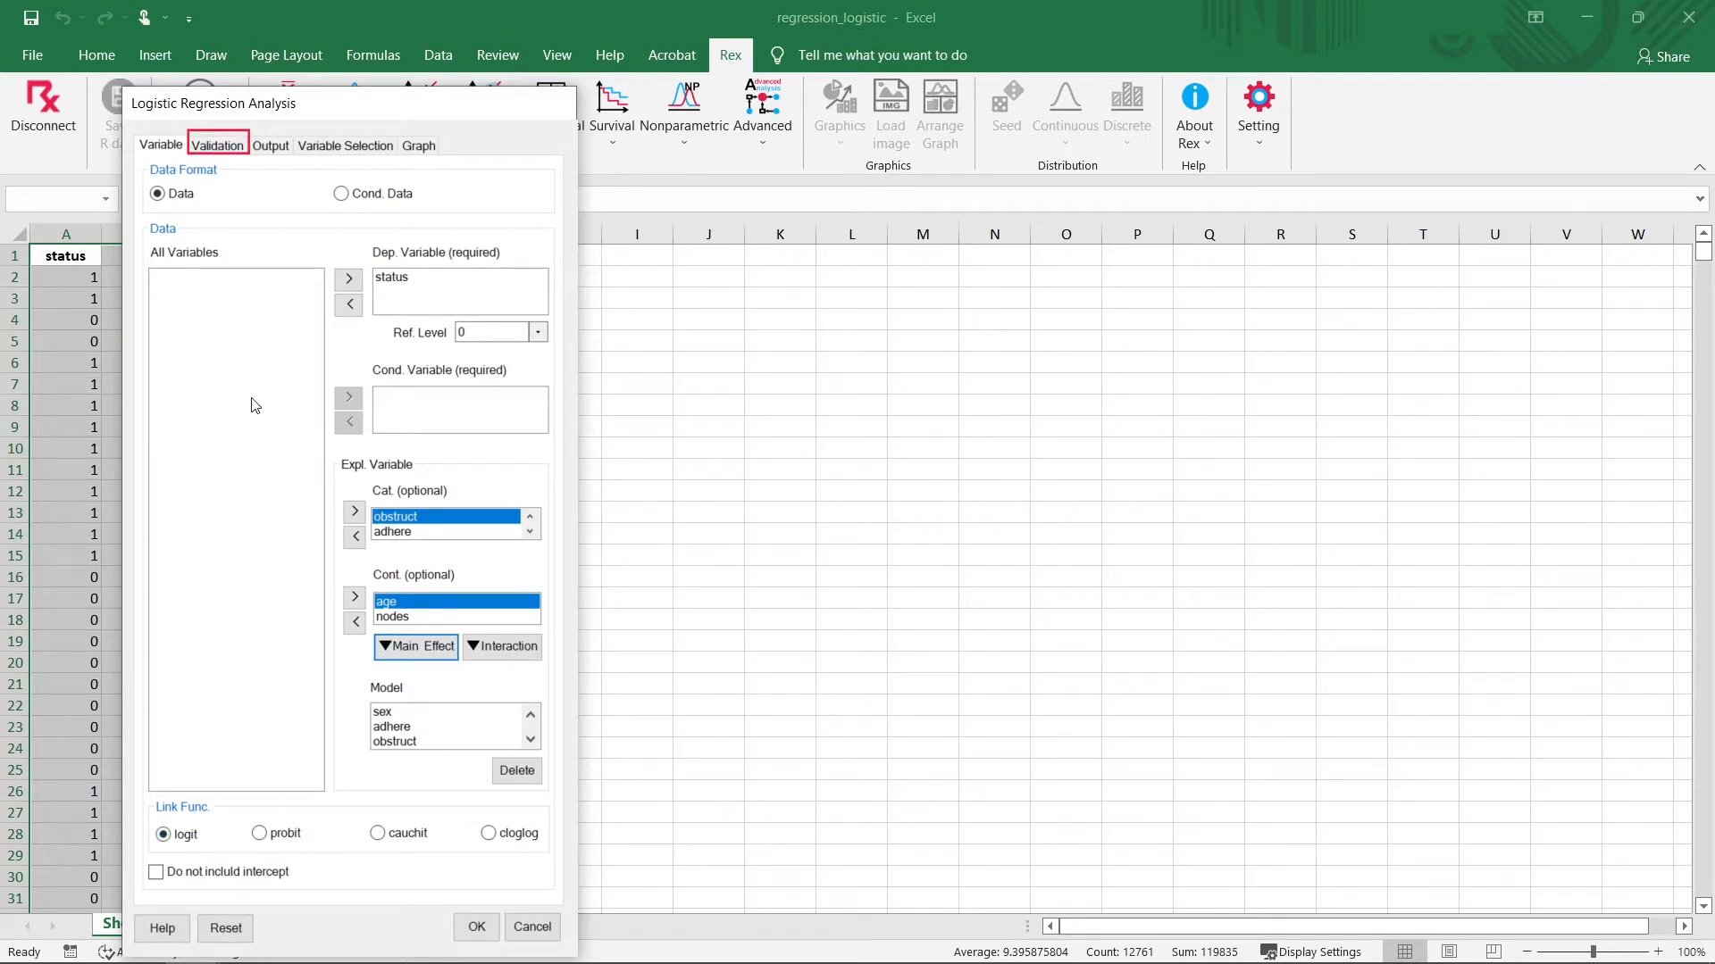
- Enable the GOF test, ROC curve and simple logistic regression outputs, and export fitted probabilities with confidence intervals plus the fitted group
{"action": "left_click", "coordinate": [218, 145]}
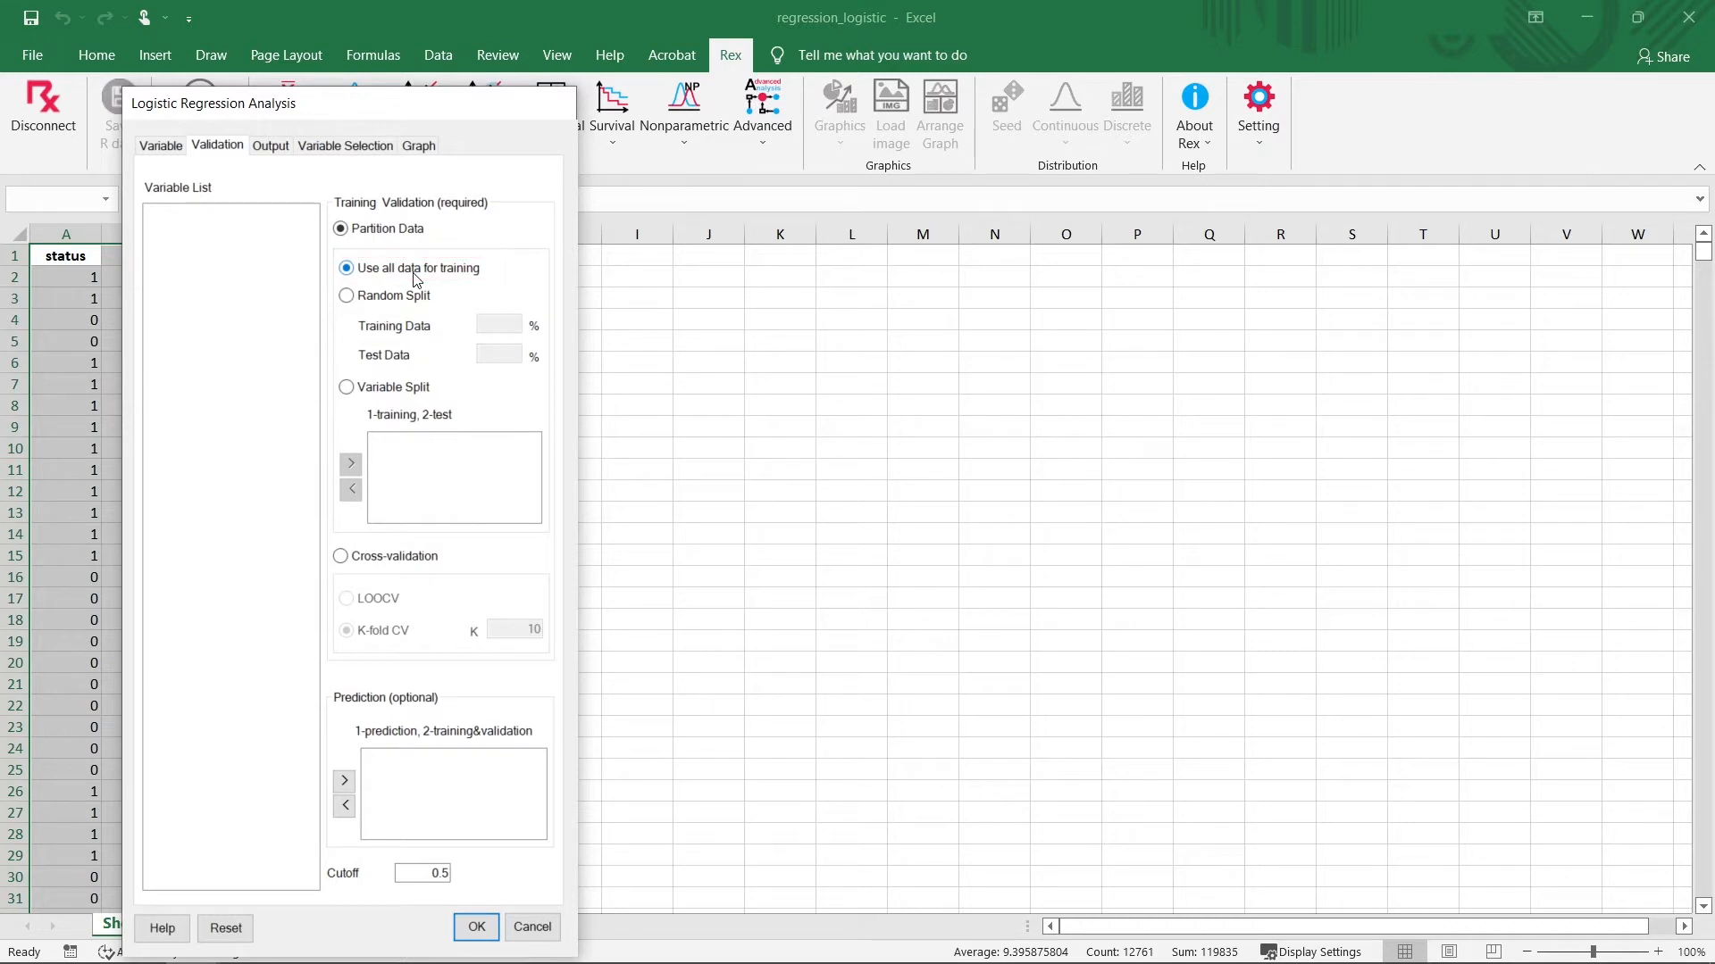
{"action": "left_click", "coordinate": [271, 148]}
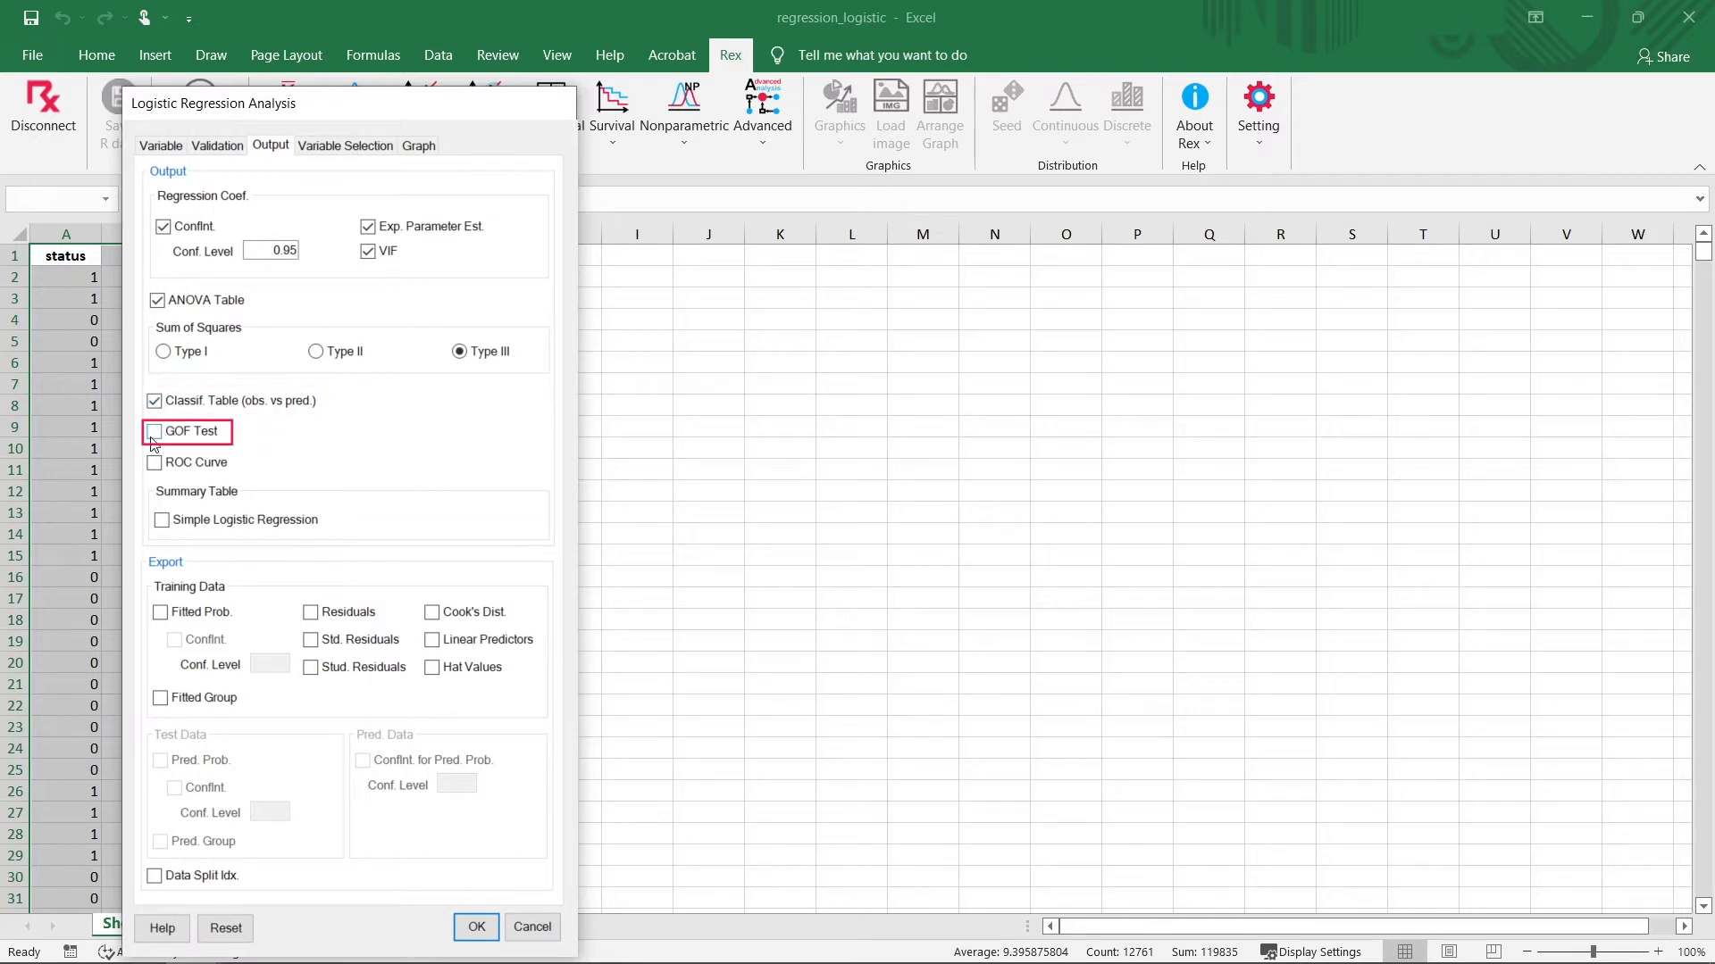
{"action": "left_click", "coordinate": [154, 433]}
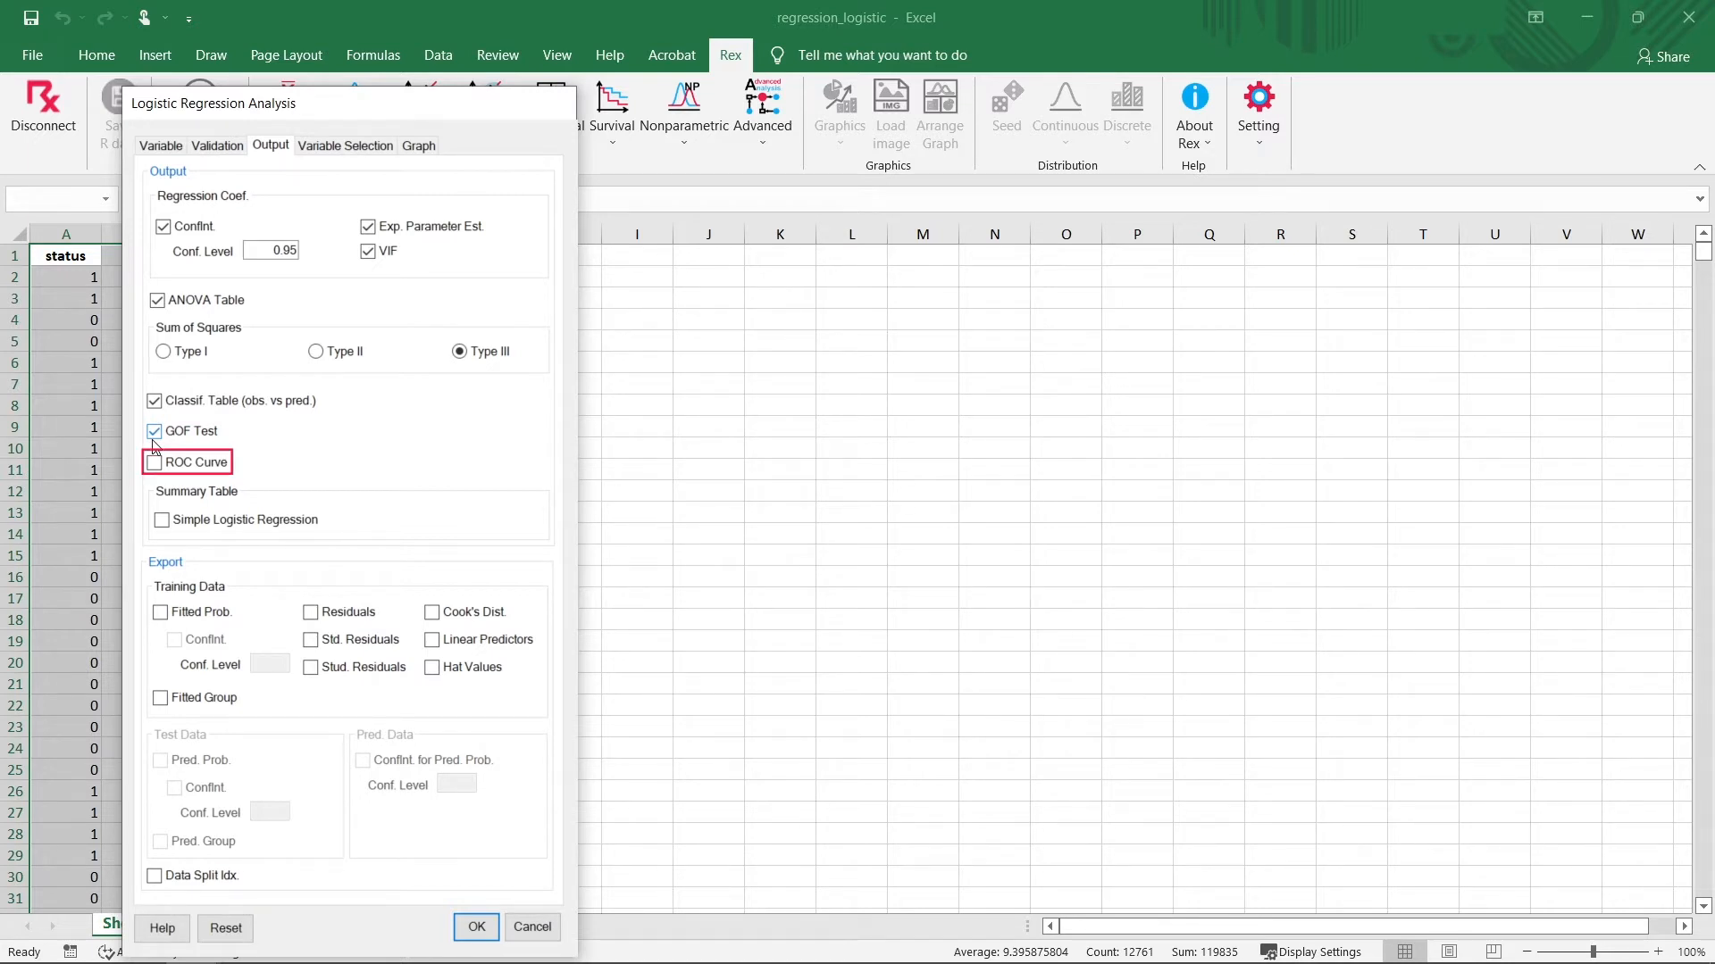
{"action": "left_click", "coordinate": [155, 463]}
{"action": "left_click", "coordinate": [162, 521]}
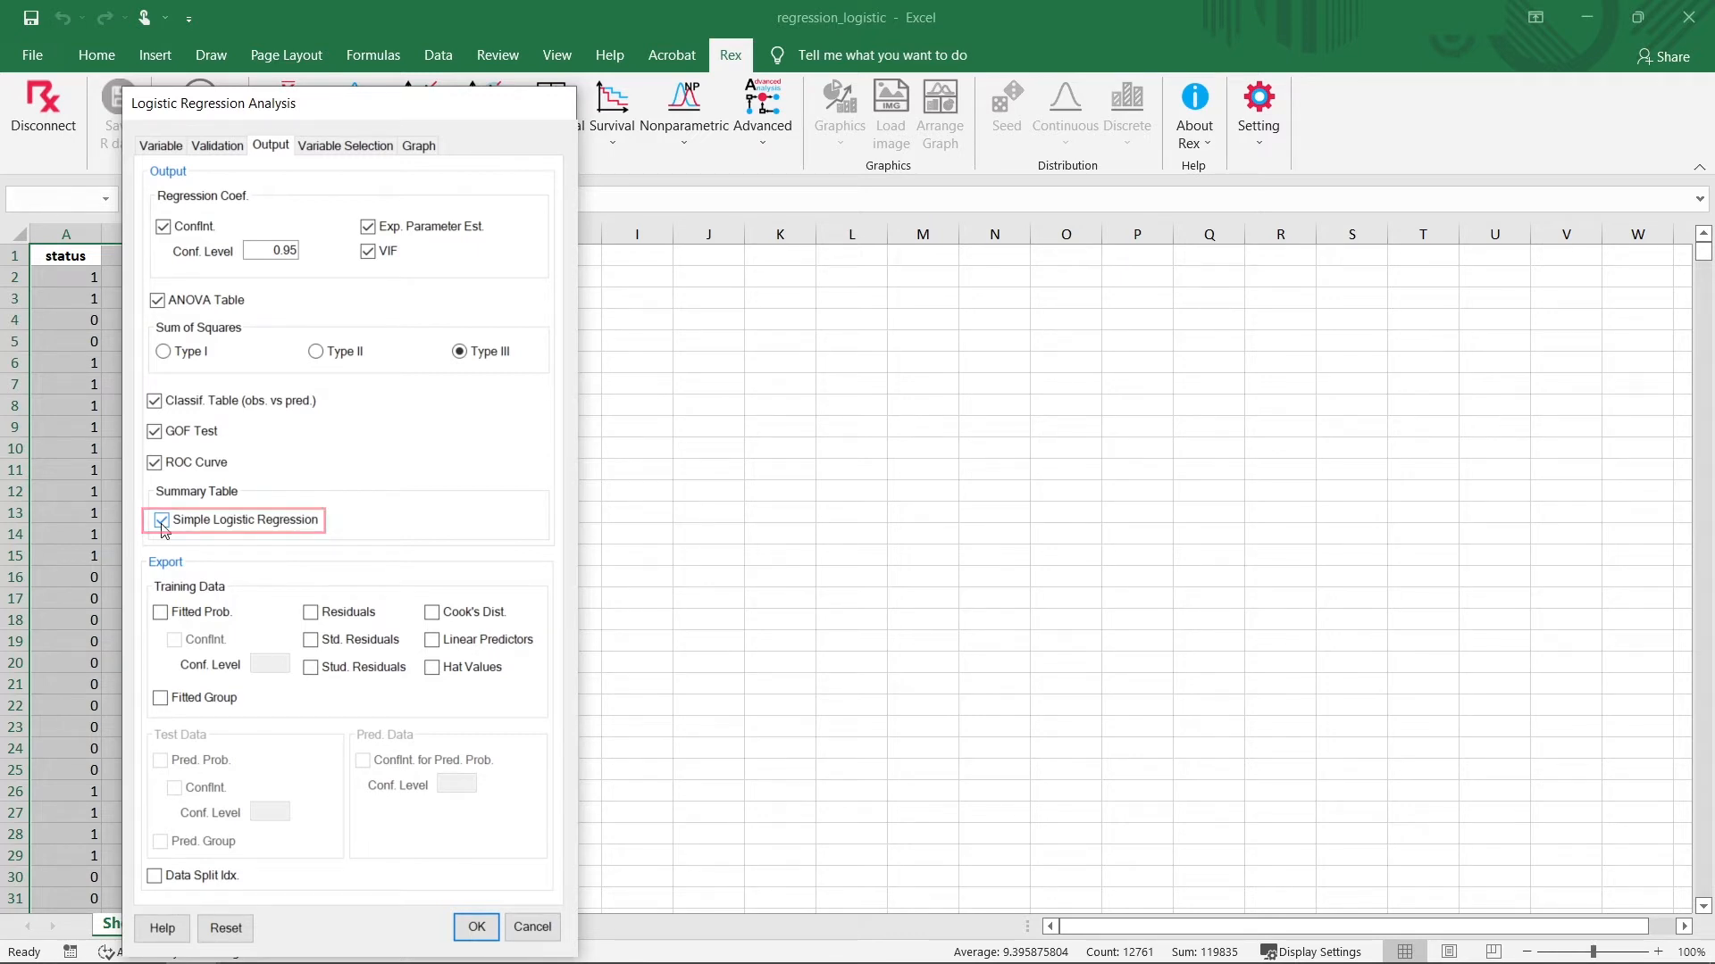
{"action": "left_click", "coordinate": [161, 614]}
{"action": "left_click", "coordinate": [175, 640]}
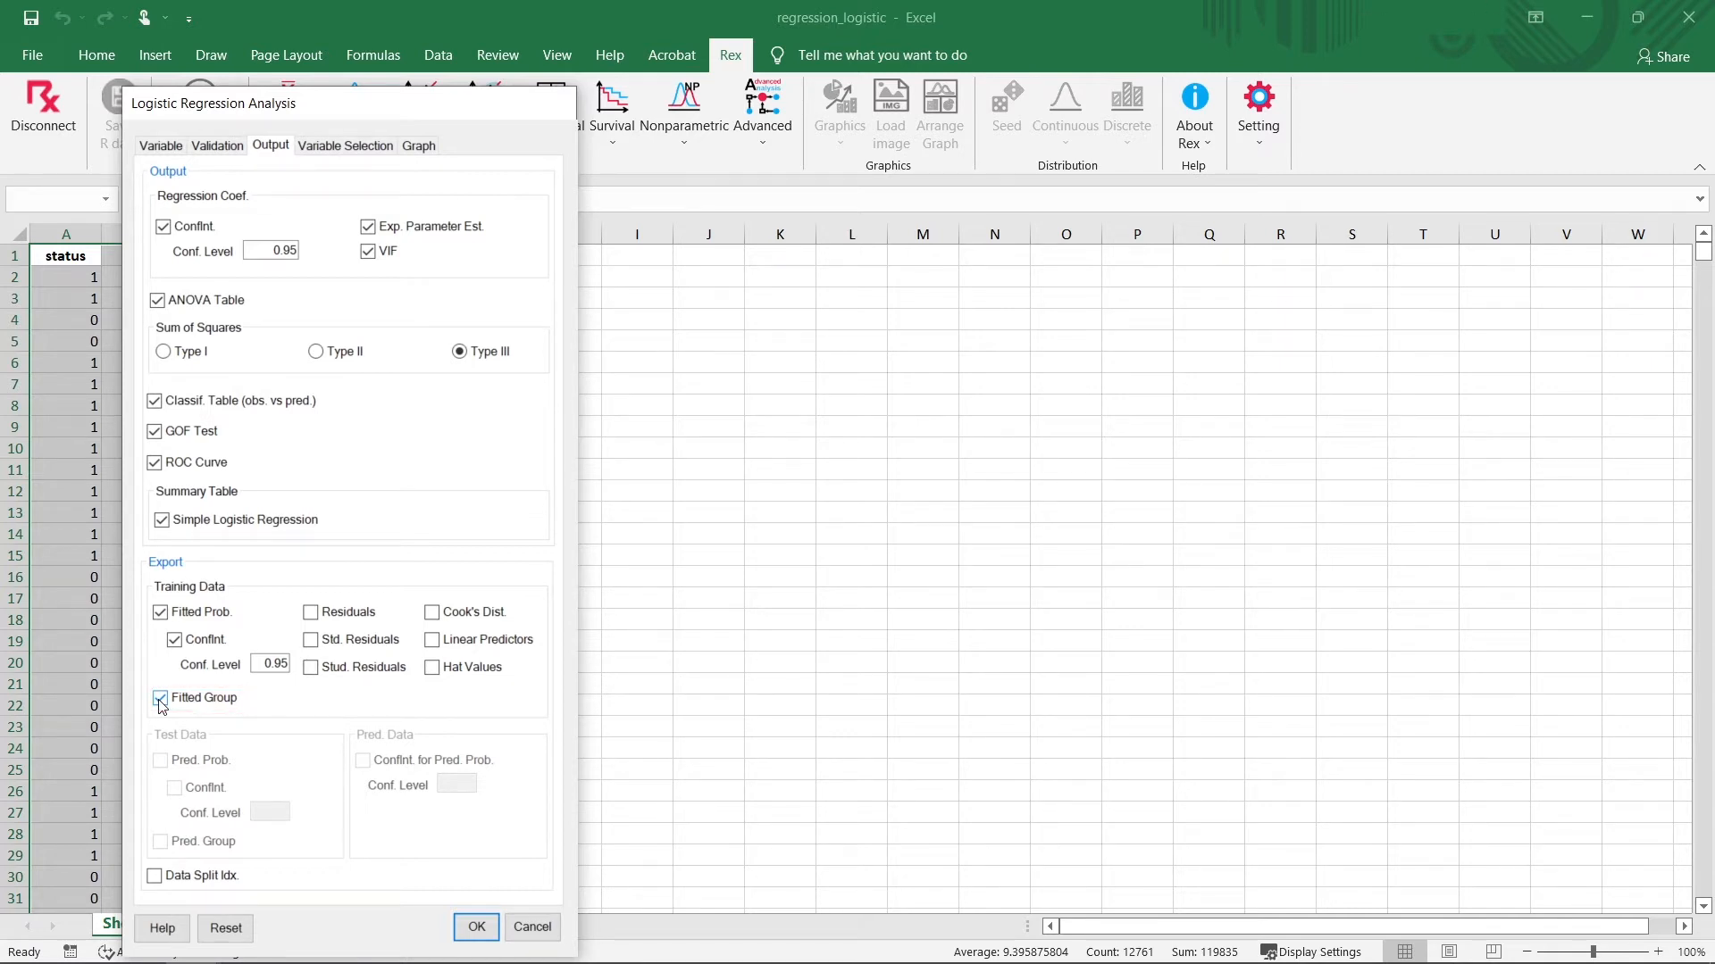
- Enable variable selection with the Forward method and run the logistic regression analysis
{"action": "left_click", "coordinate": [348, 146]}
{"action": "left_click", "coordinate": [191, 195]}
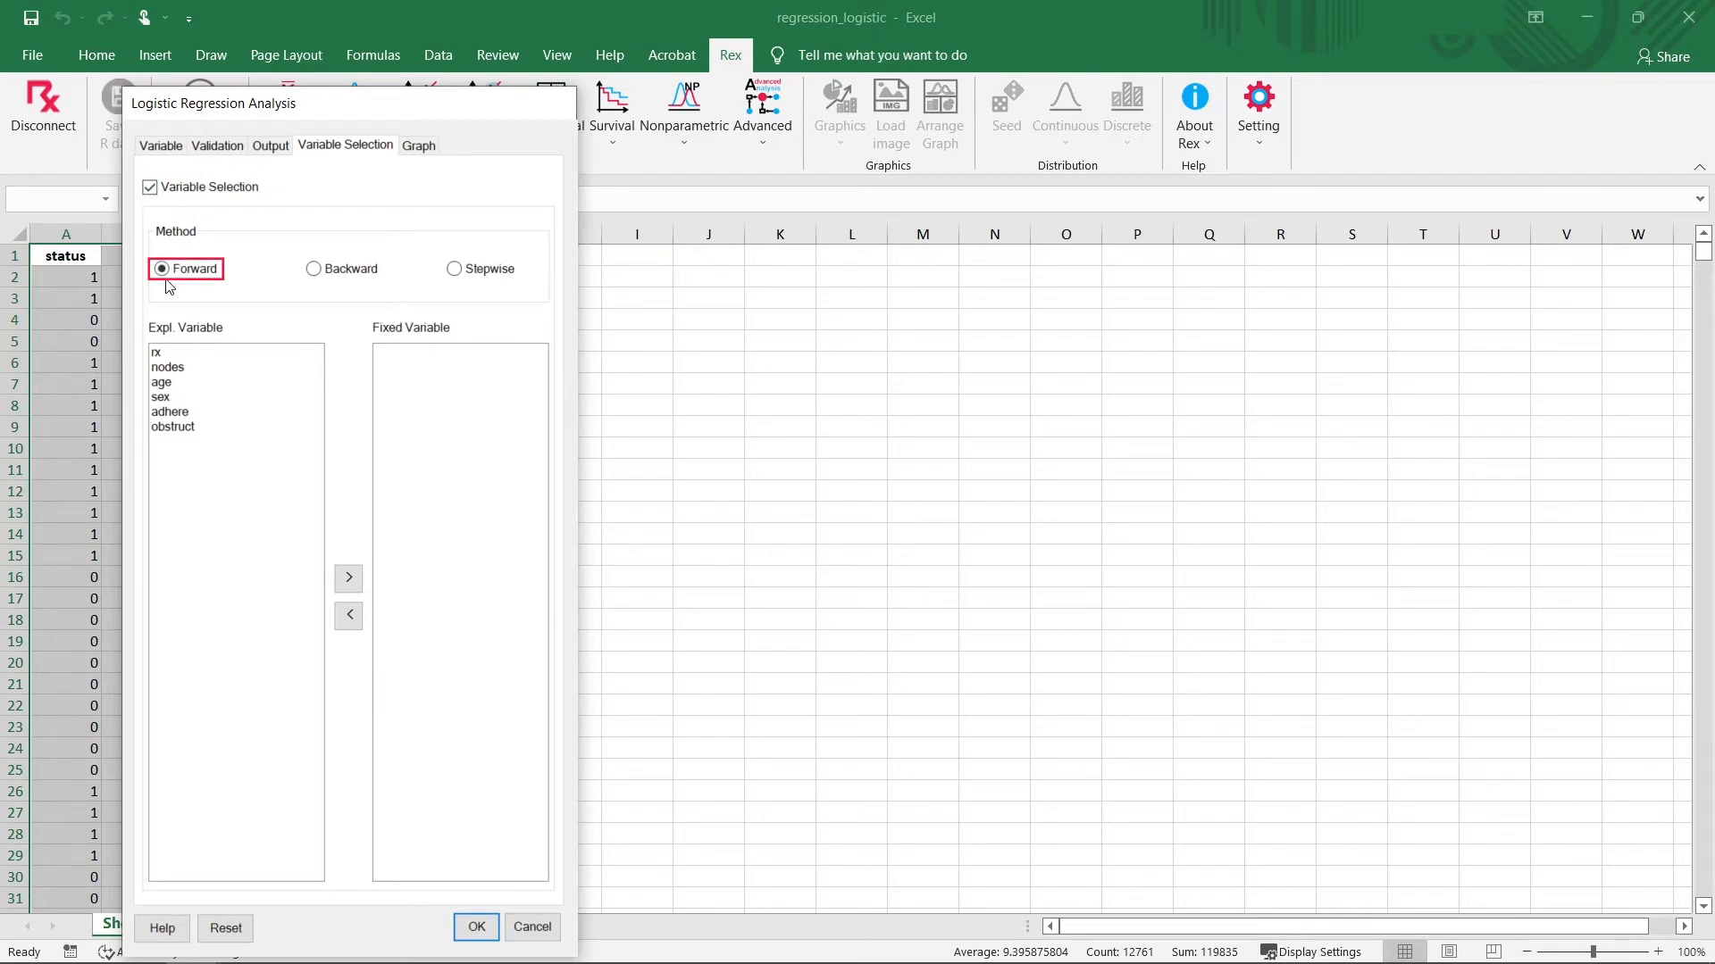
{"action": "left_click", "coordinate": [417, 150]}
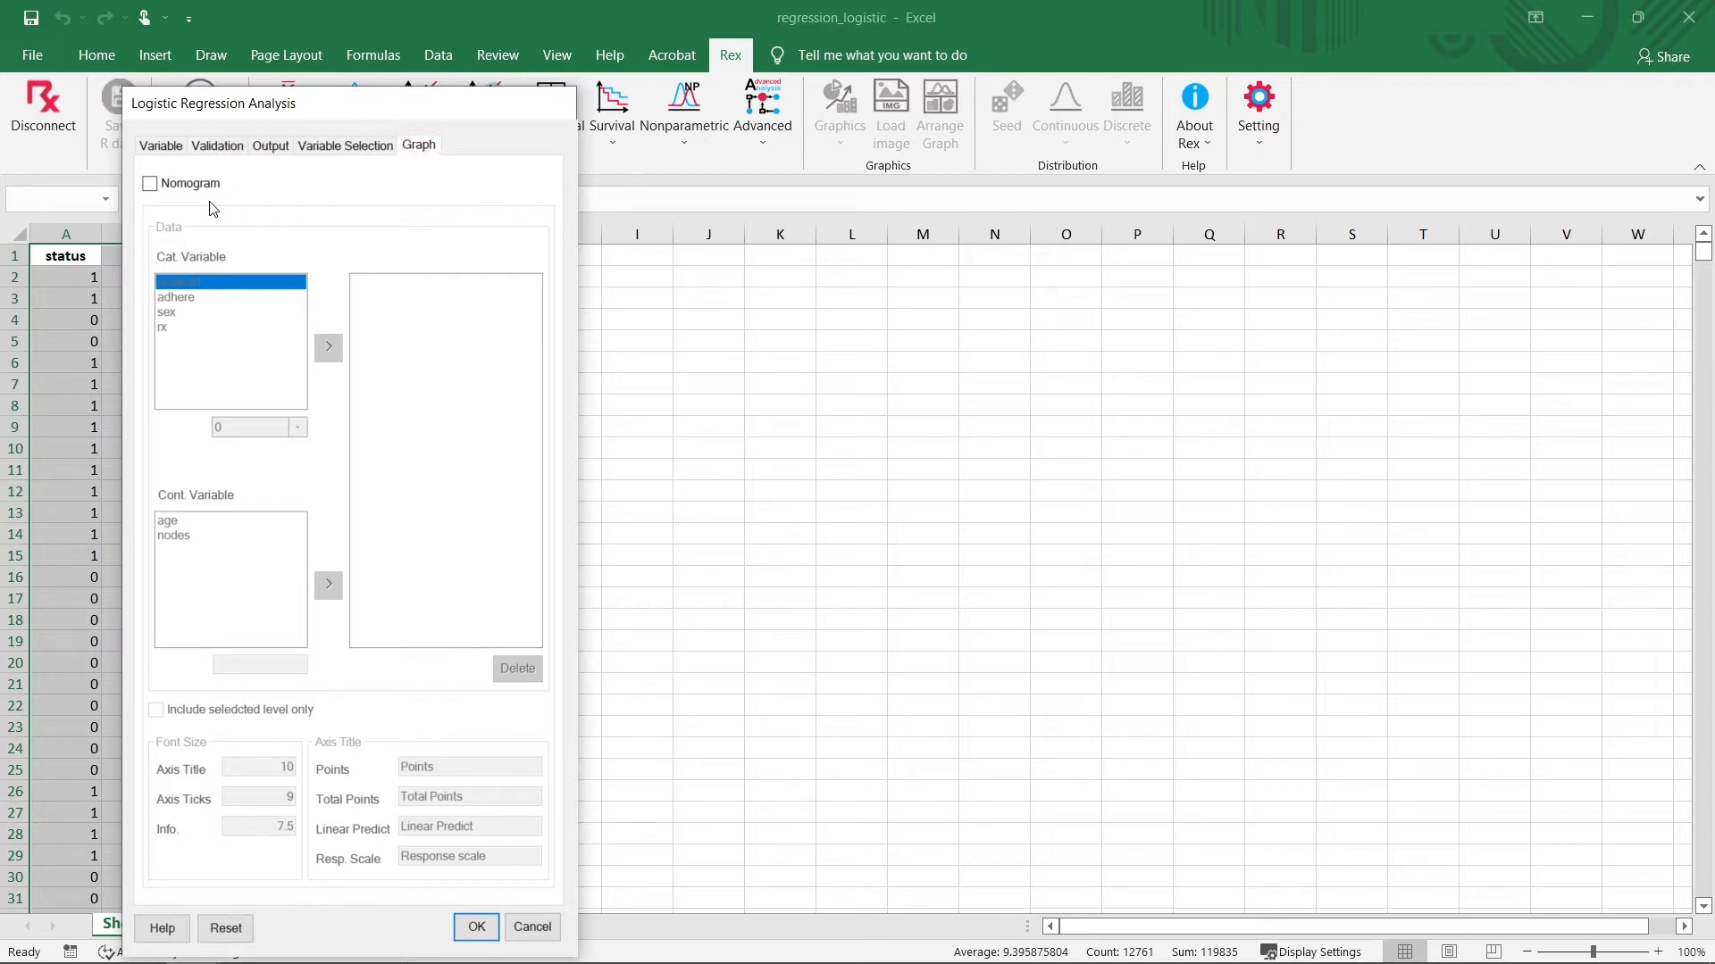
{"action": "left_click", "coordinate": [476, 927]}
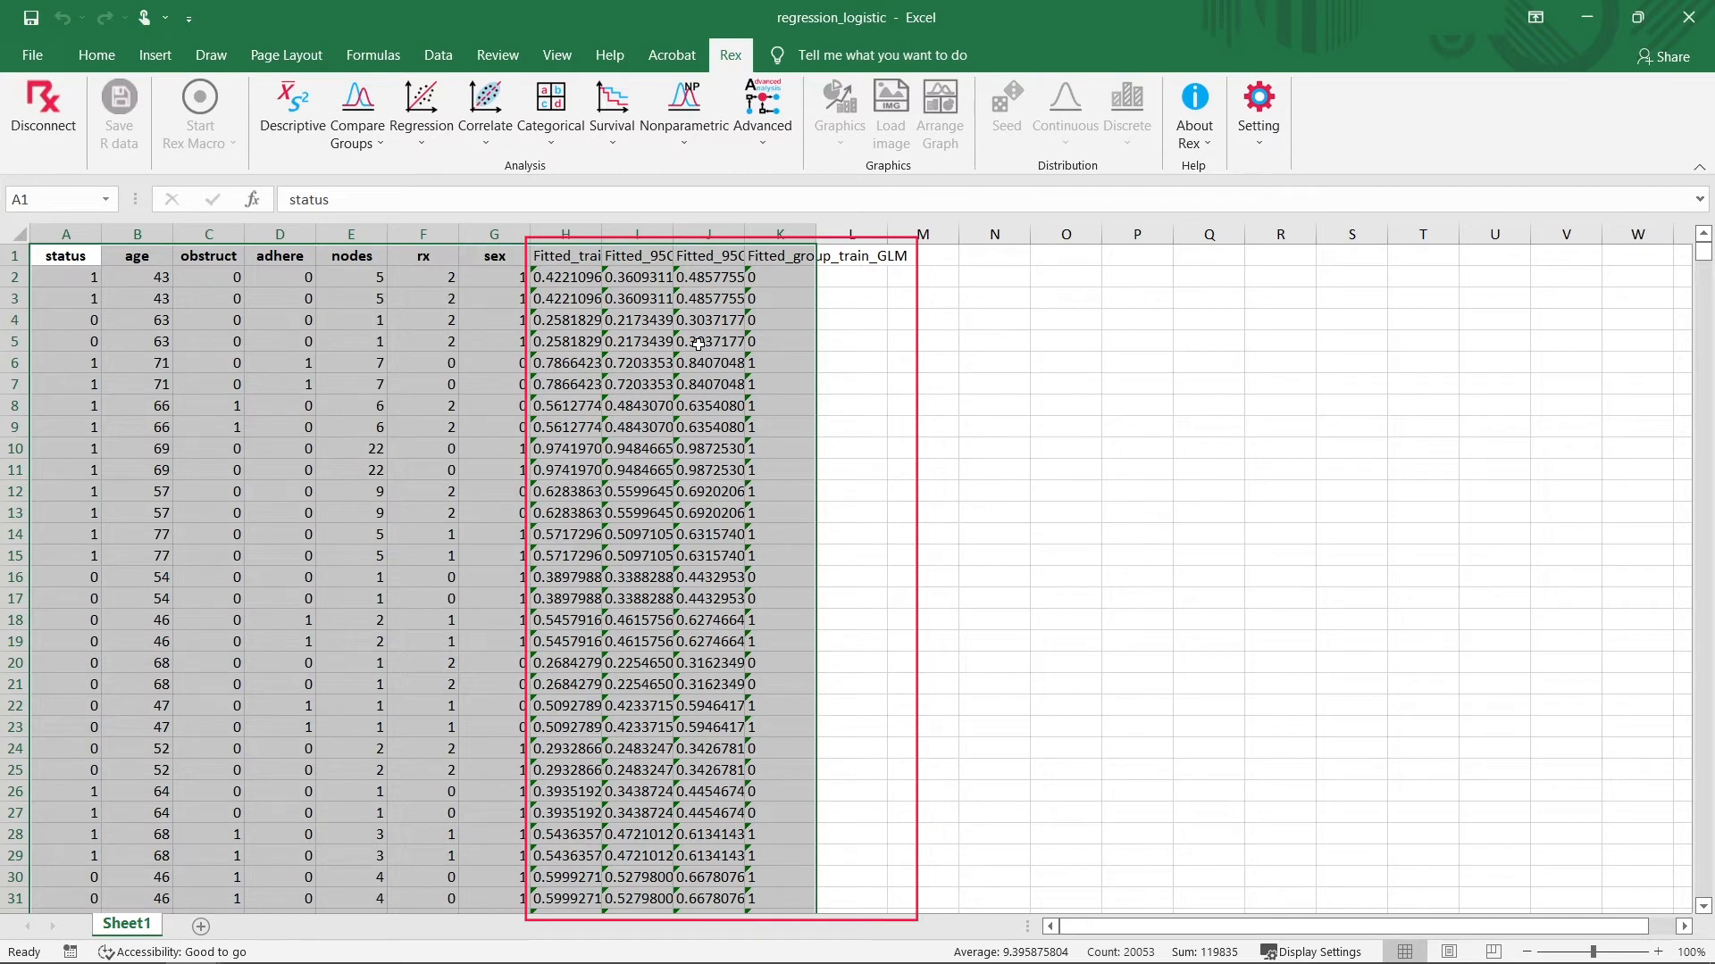
- Switch to the Rex Analysis Results window and maximize it
{"action": "mouse_move", "coordinate": [455, 963]}
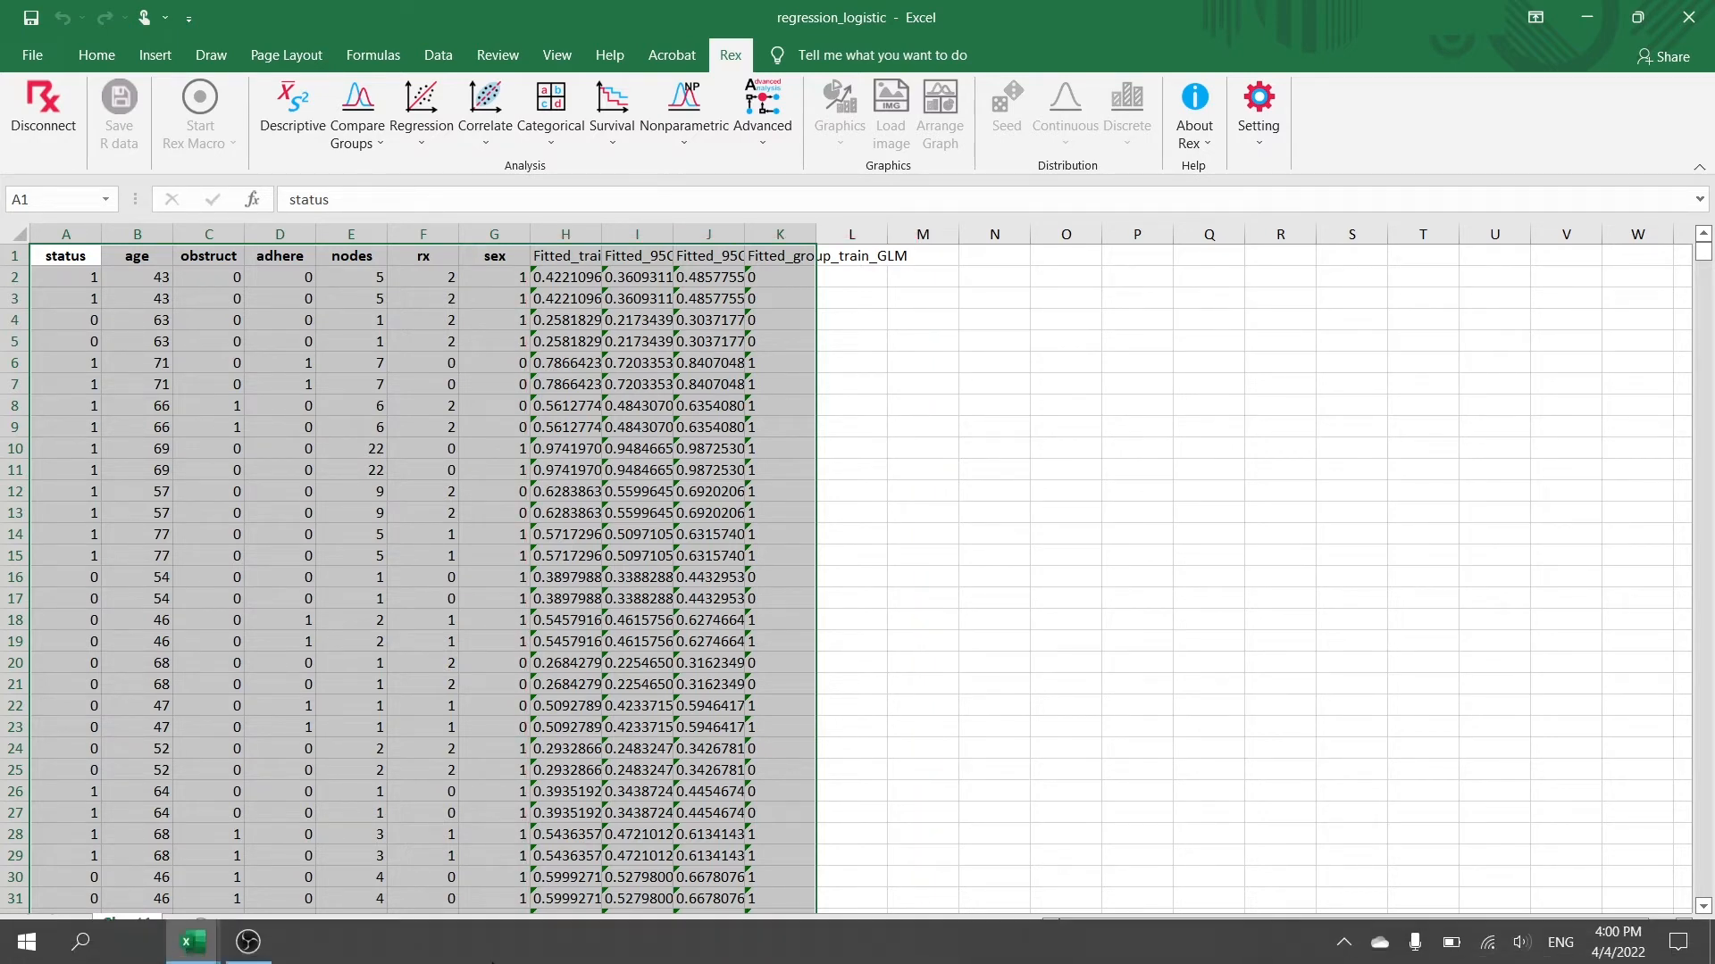
{"action": "mouse_move", "coordinate": [193, 941]}
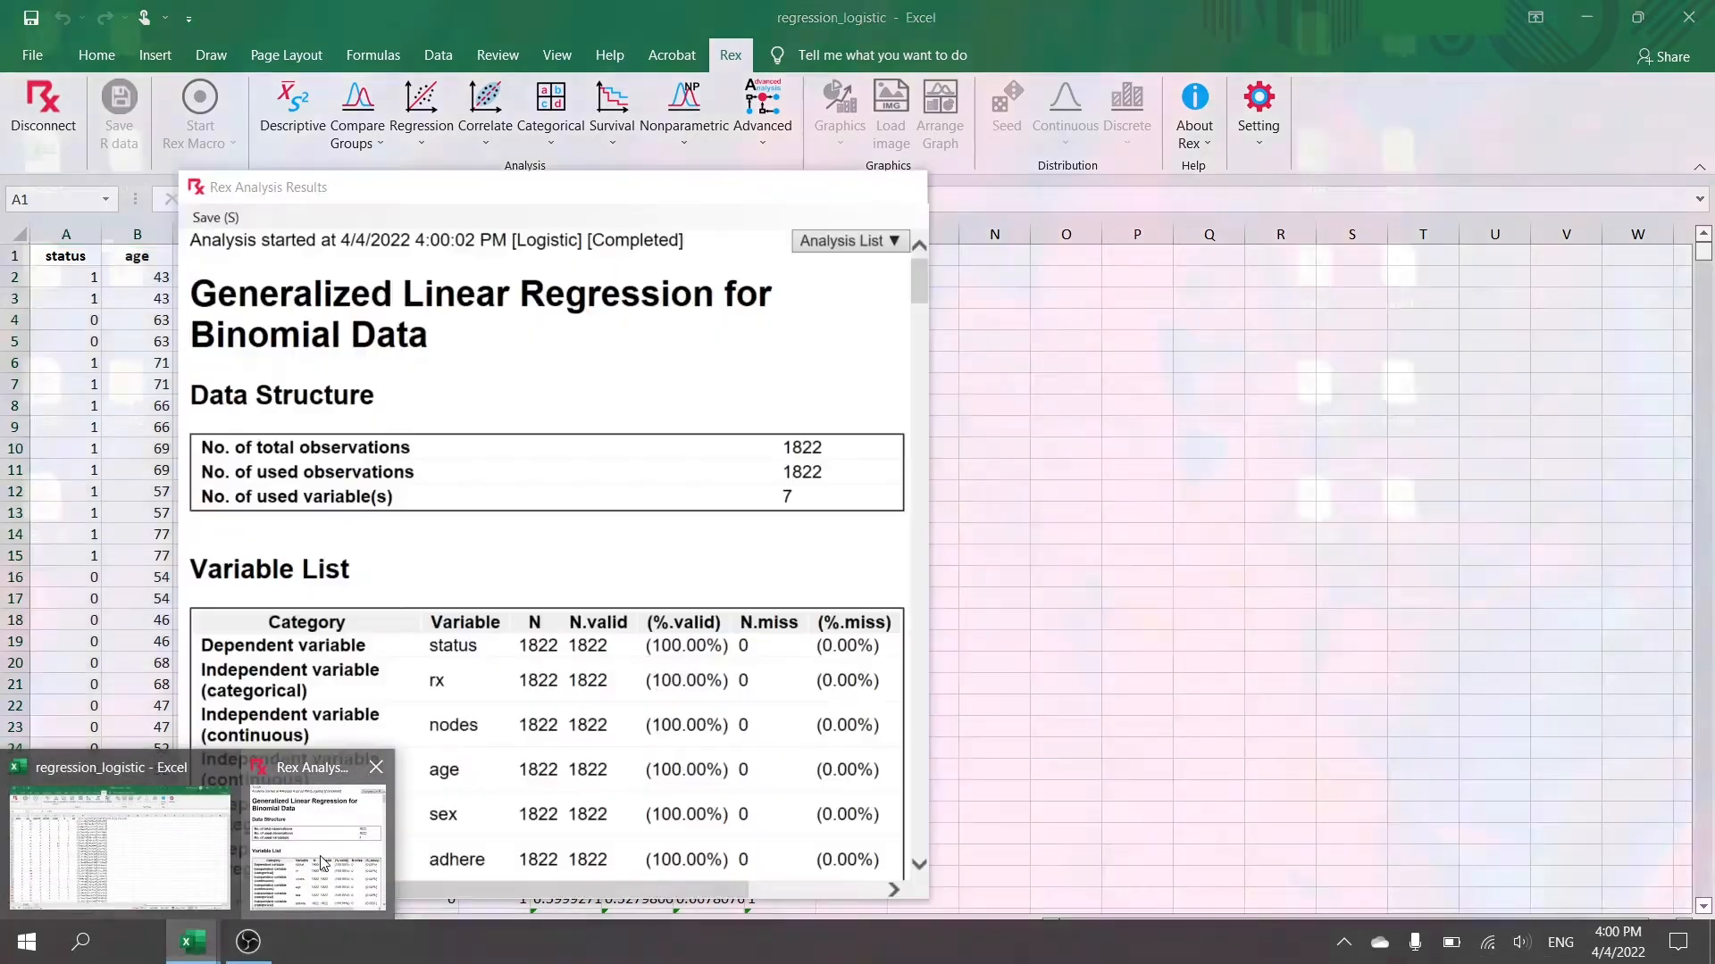
{"action": "left_click", "coordinate": [329, 863]}
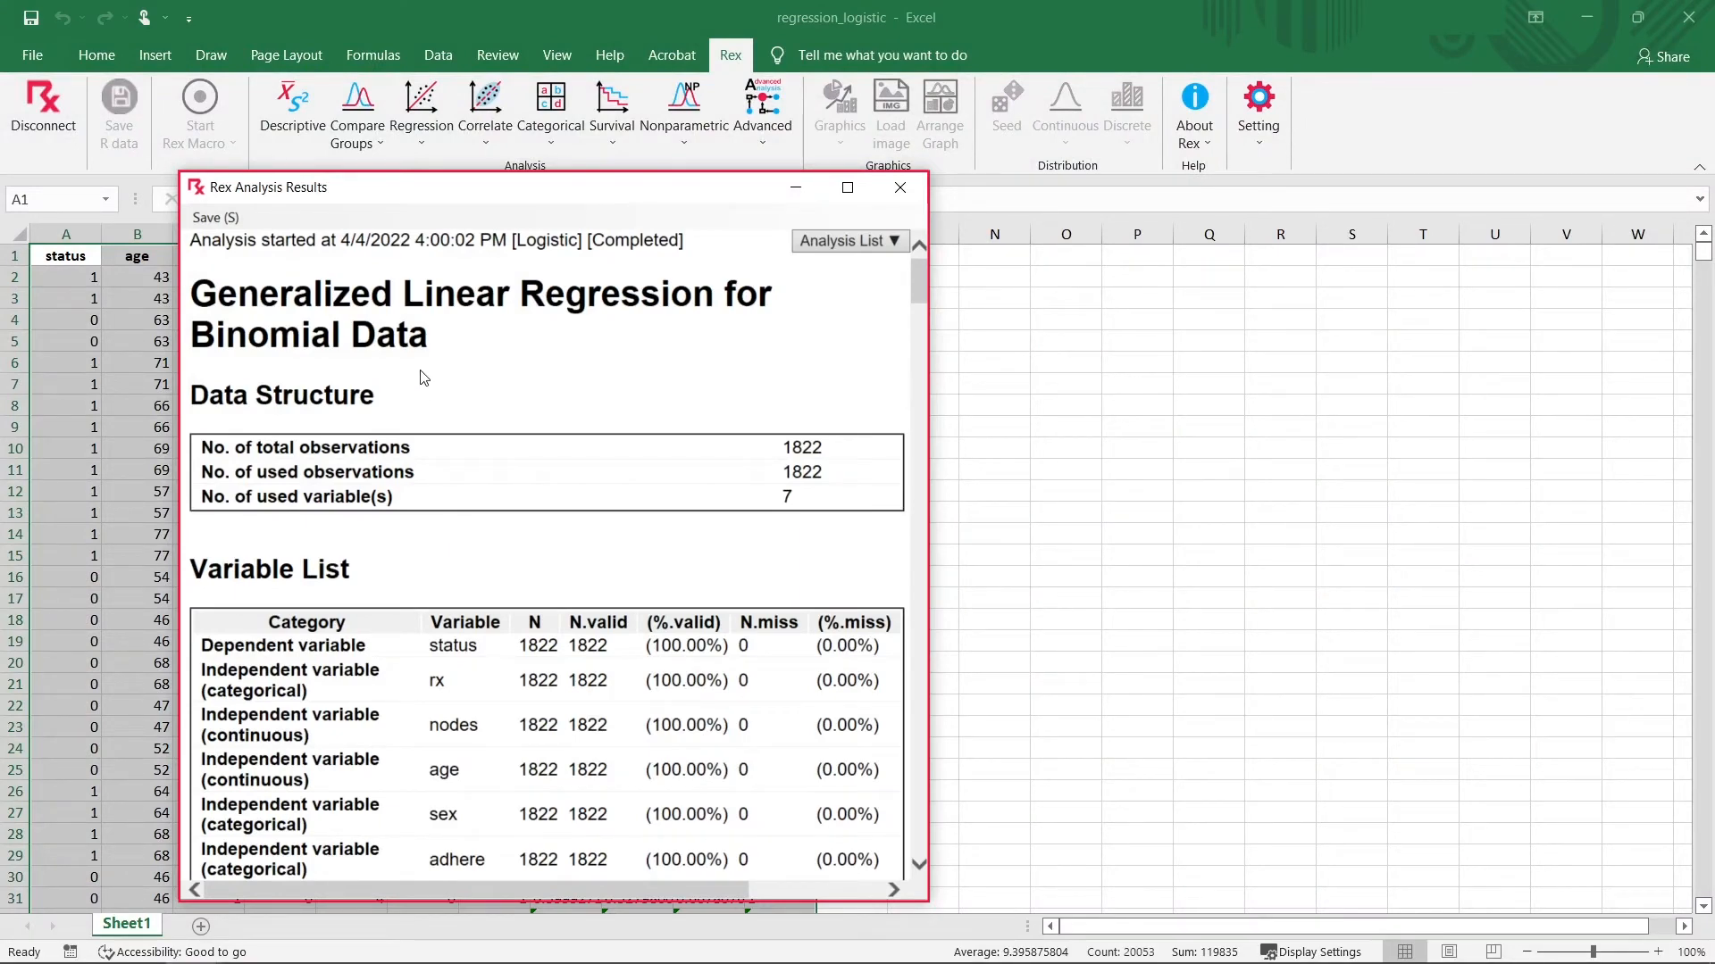
{"action": "left_click", "coordinate": [847, 189]}
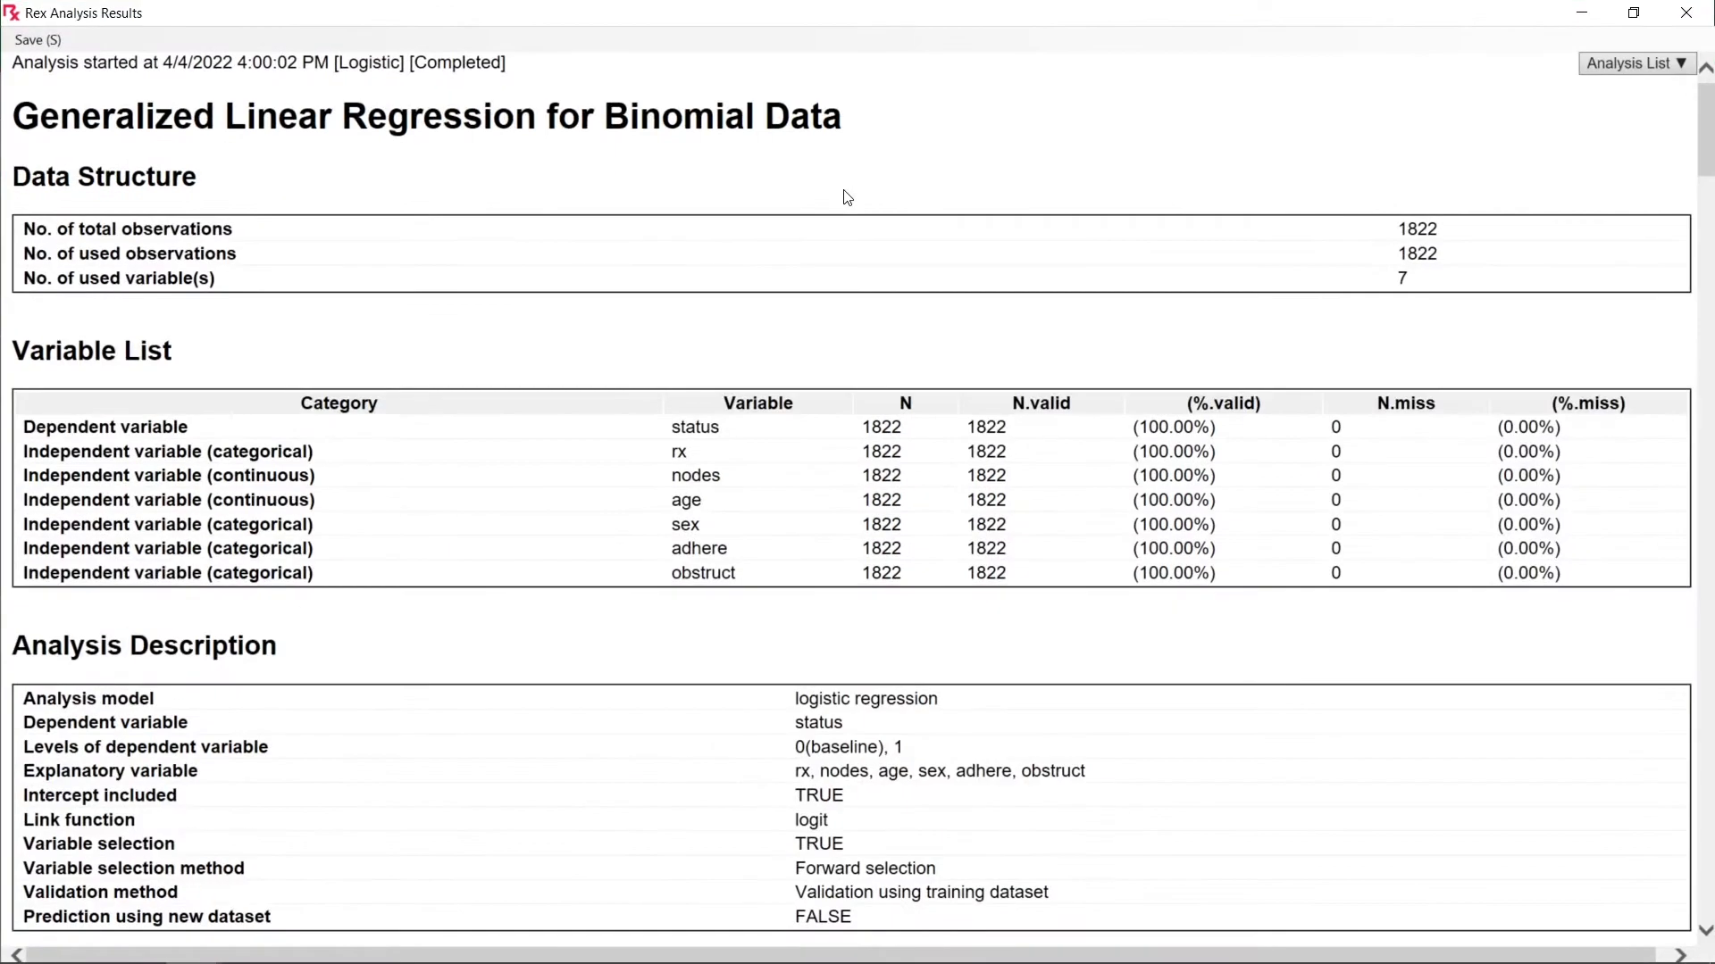
- Review the report's coefficient estimates, analysis-of-deviance table, model fitness measurements, classification table, diagnostic accuracy measures and ROC curve
{"action": "scroll", "coordinate": [605, 576], "scroll_direction": "down", "scroll_amount": 10}
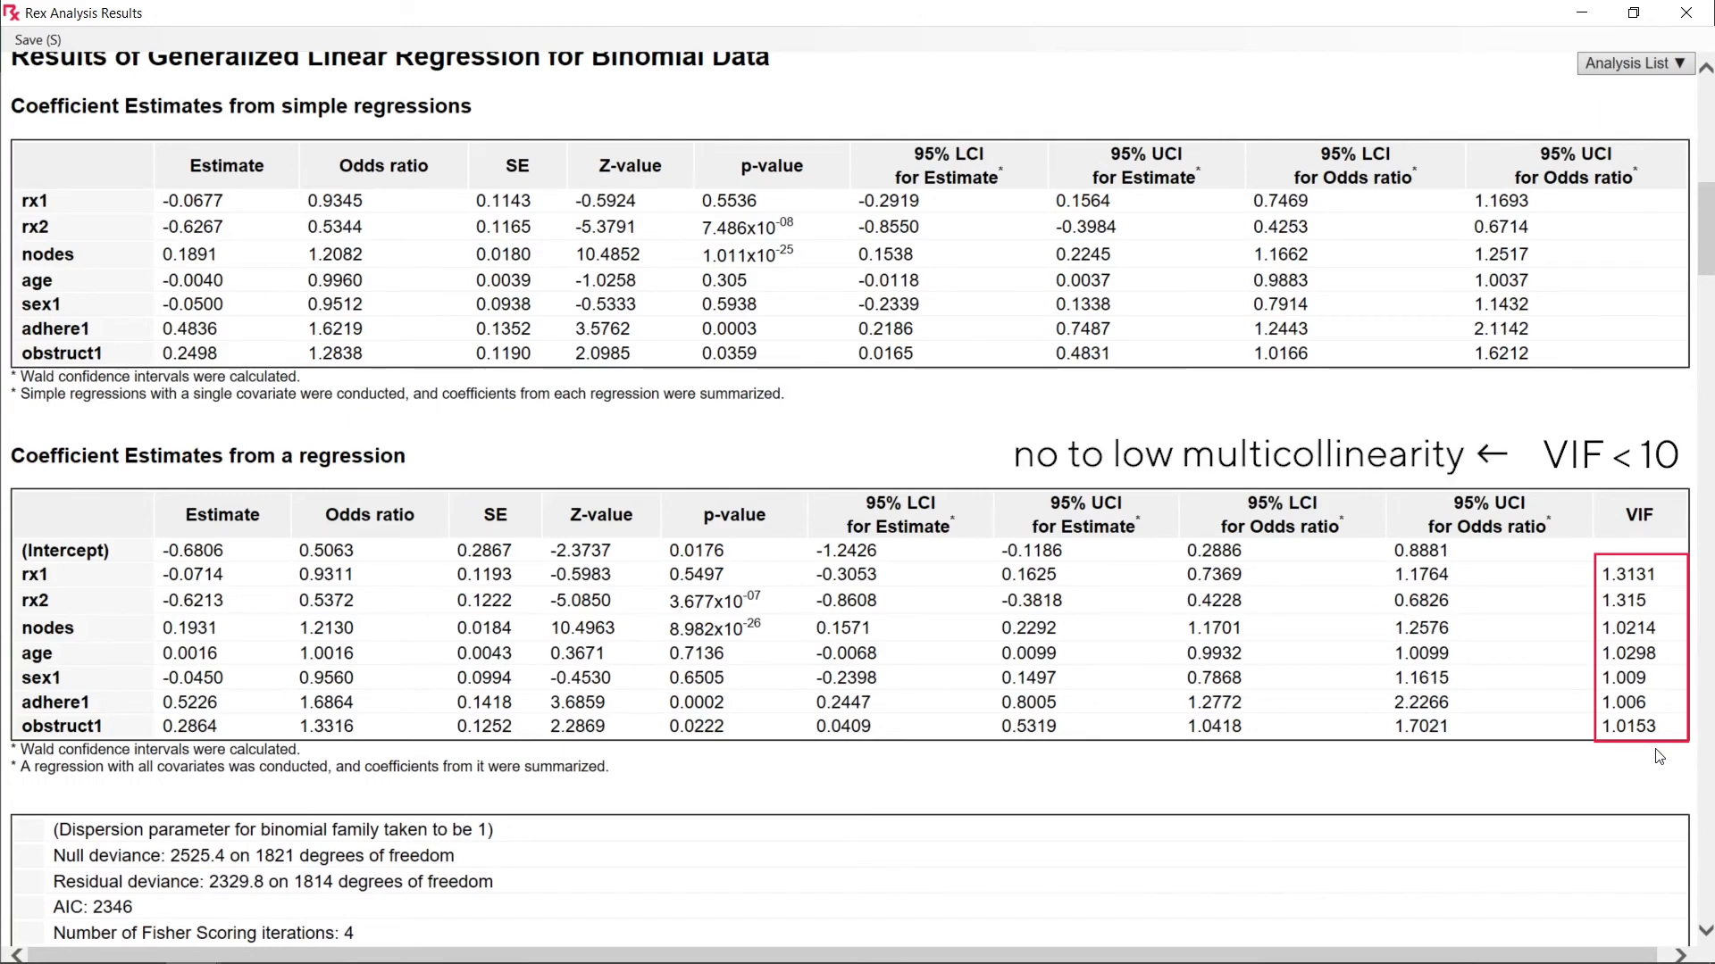
{"action": "scroll", "coordinate": [1482, 777], "scroll_direction": "down", "scroll_amount": 9}
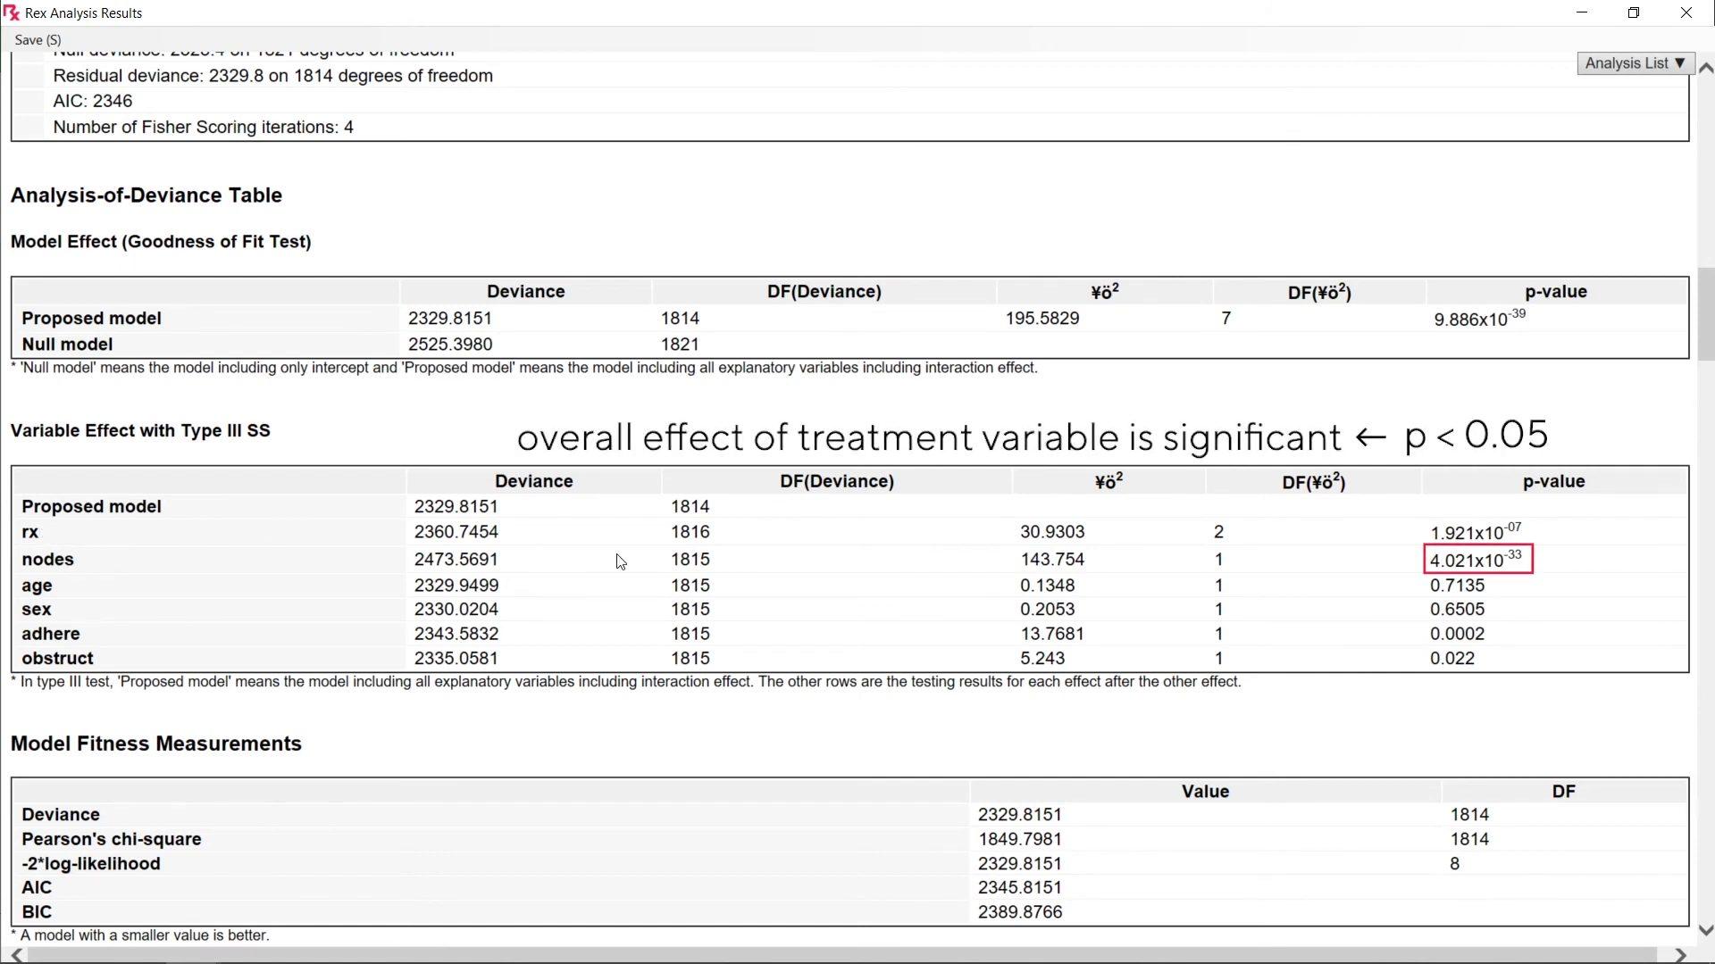
{"action": "scroll", "coordinate": [780, 806], "scroll_direction": "down", "scroll_amount": 5}
{"action": "scroll", "coordinate": [780, 806], "scroll_direction": "down", "scroll_amount": 12}
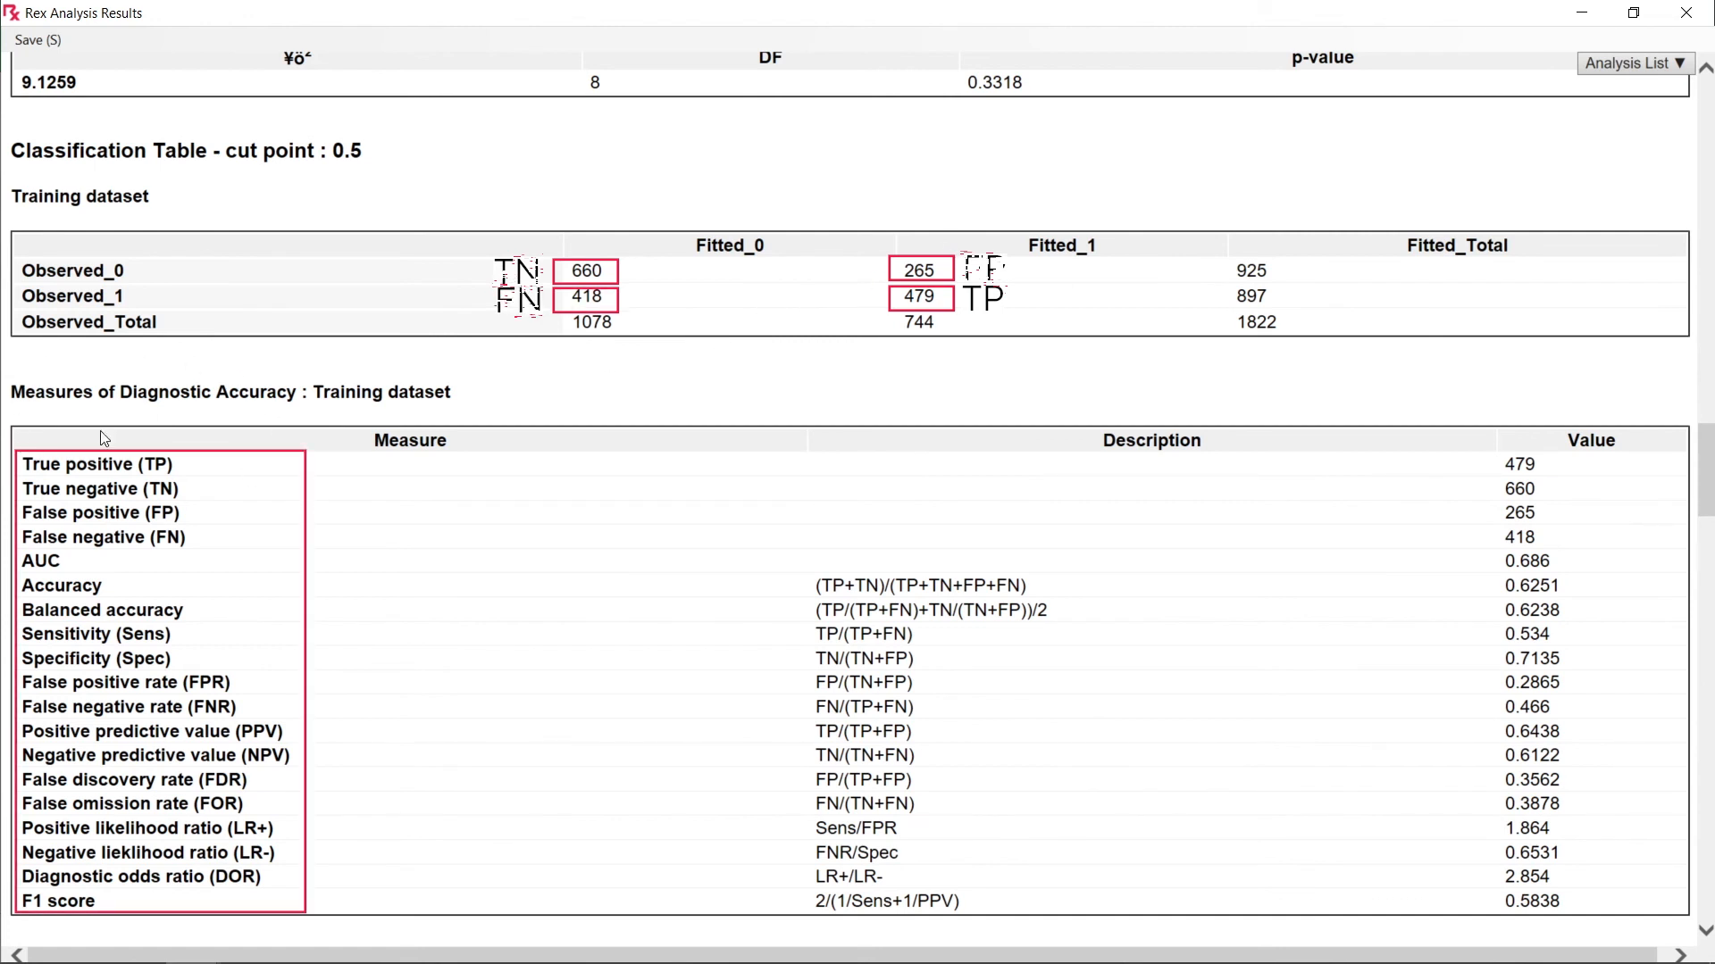
{"action": "scroll", "coordinate": [105, 429], "scroll_direction": "down", "scroll_amount": 10}
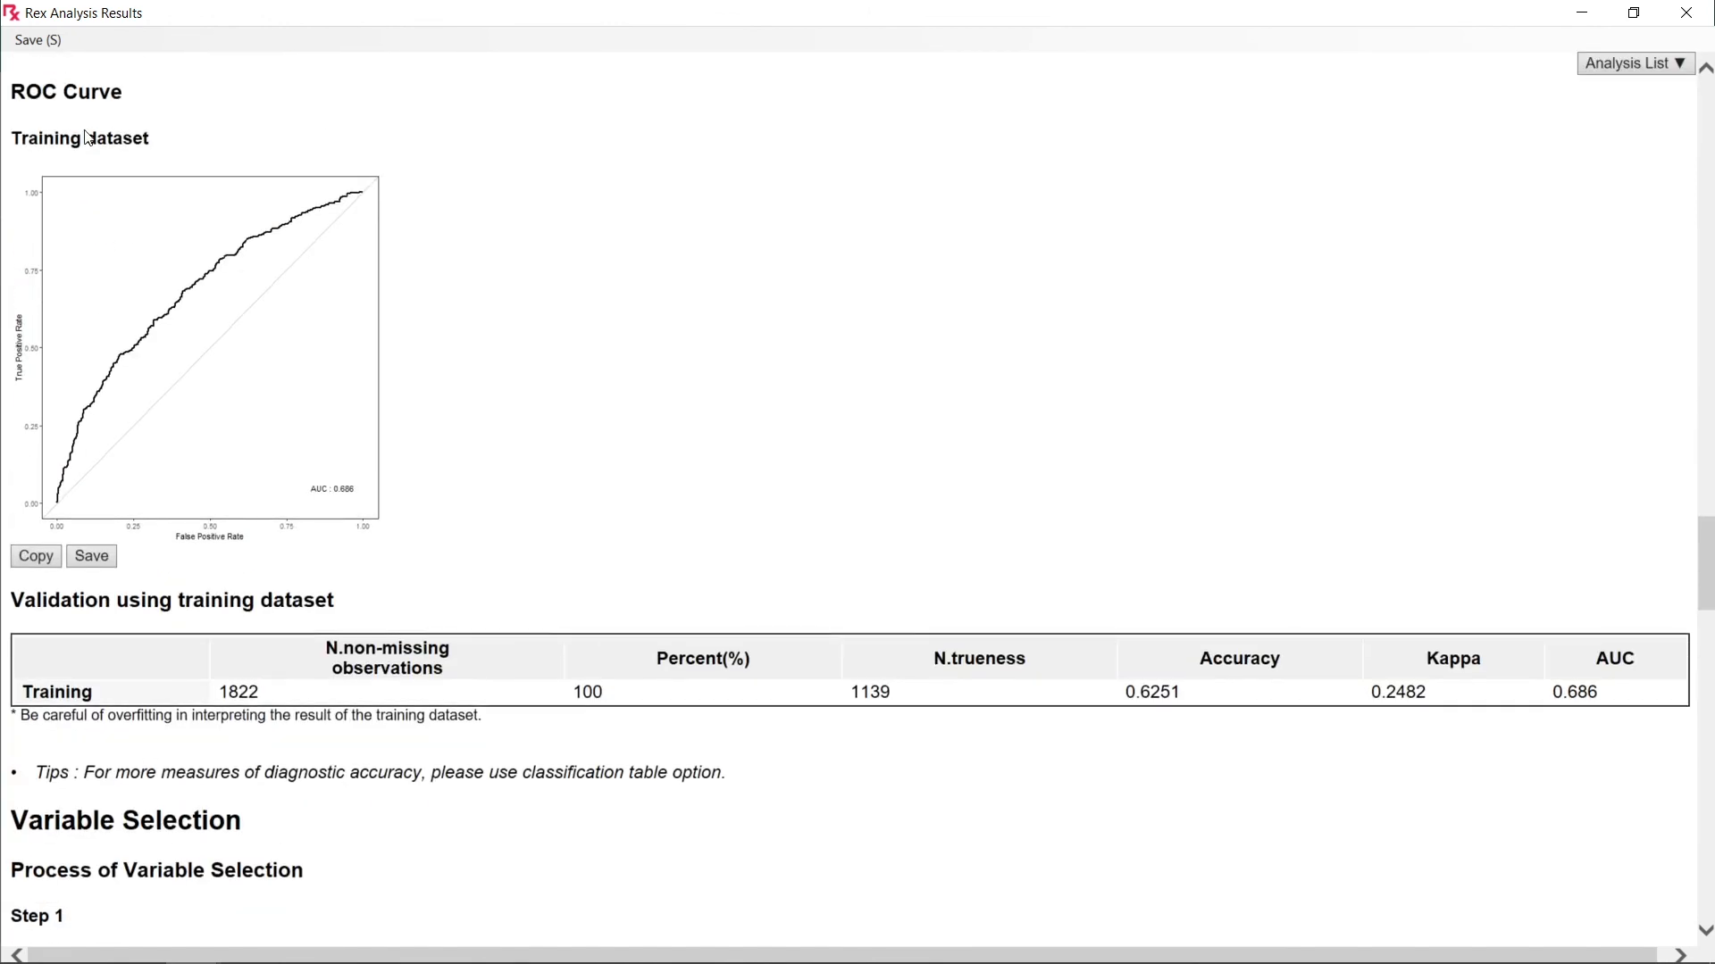